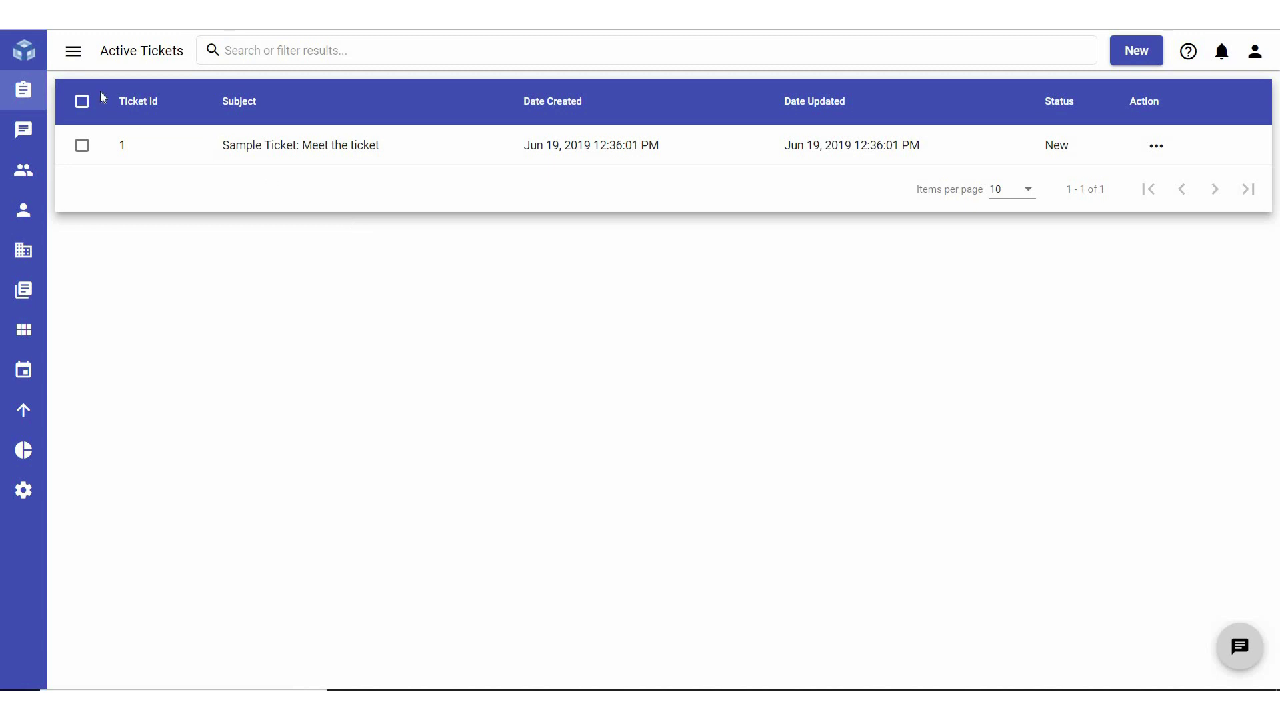
- Tick Enable Knowledge Base in Company Settings' Knowledge Base General Settings and save it
{"action": "mouse_move", "coordinate": [45, 220]}
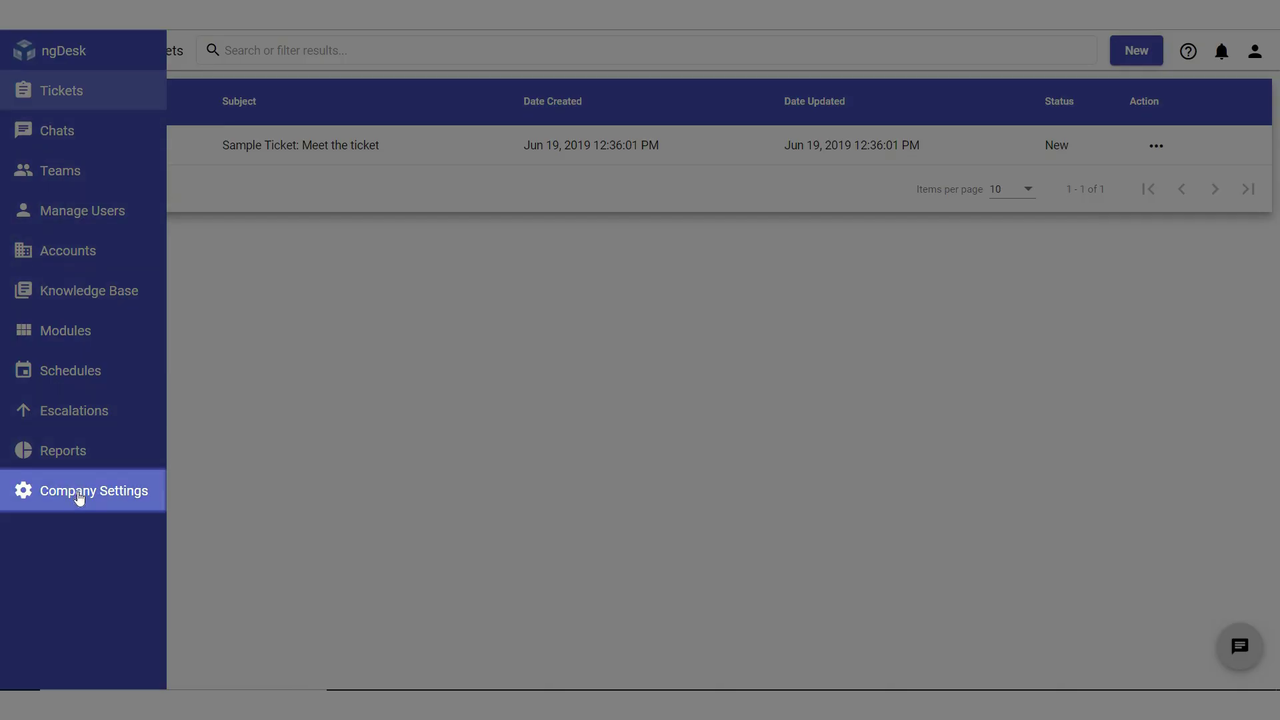
{"action": "left_click", "coordinate": [79, 498]}
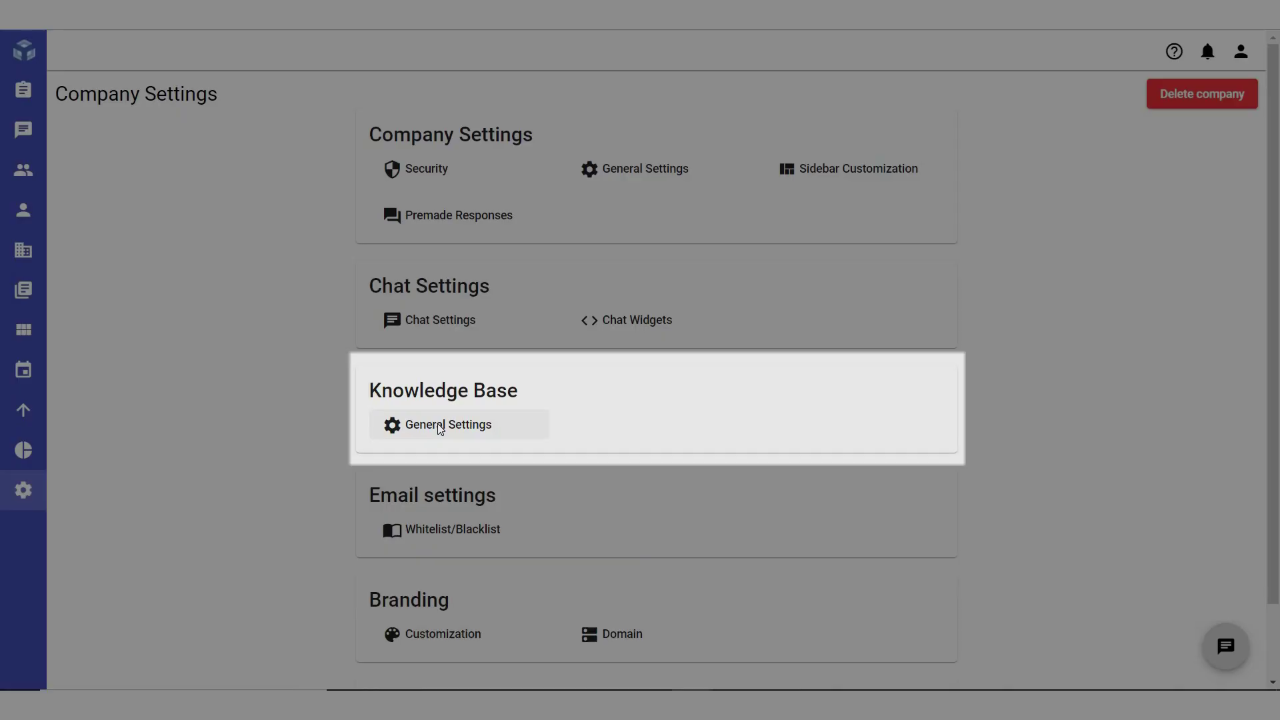
{"action": "left_click", "coordinate": [440, 430]}
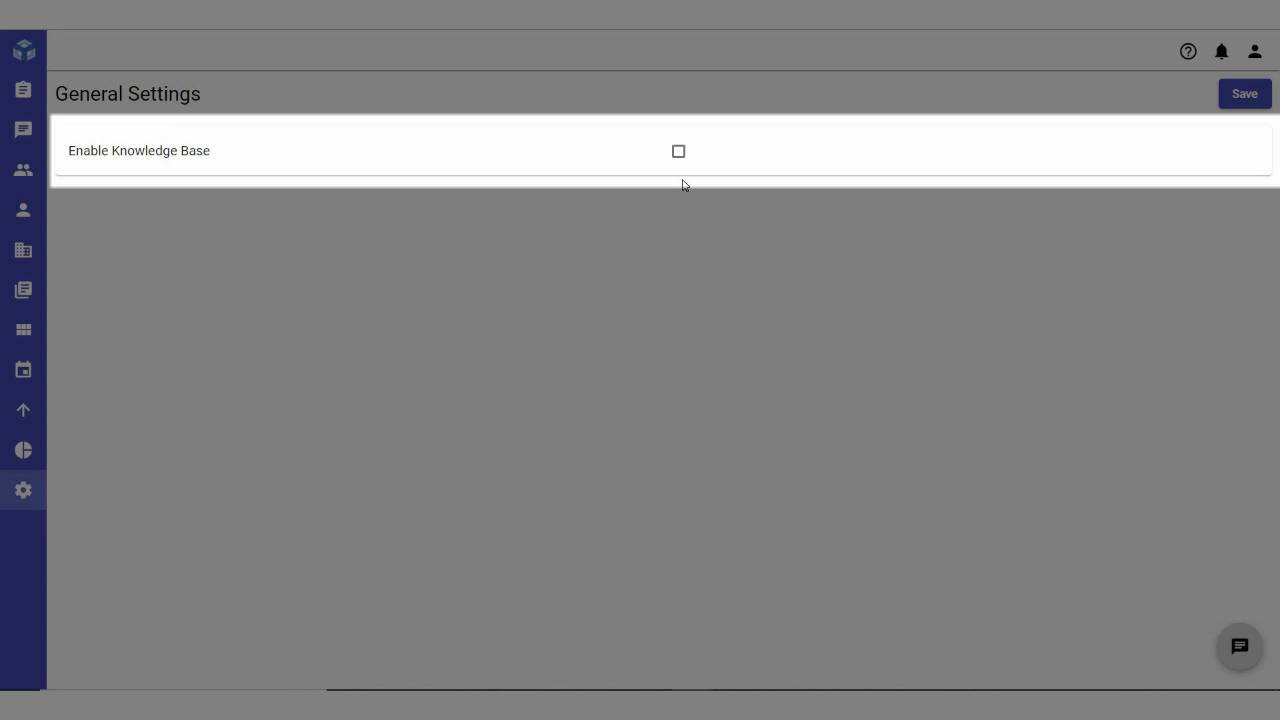
{"action": "left_click", "coordinate": [679, 152]}
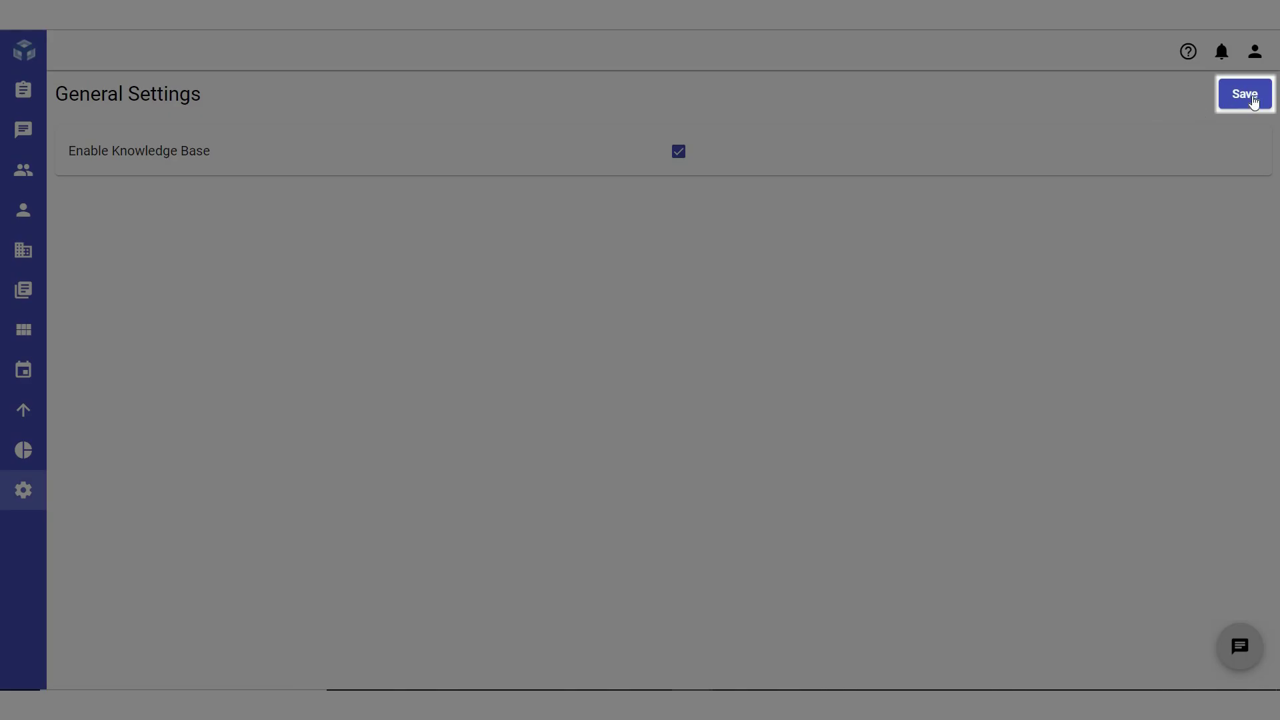
{"action": "left_click", "coordinate": [1250, 105]}
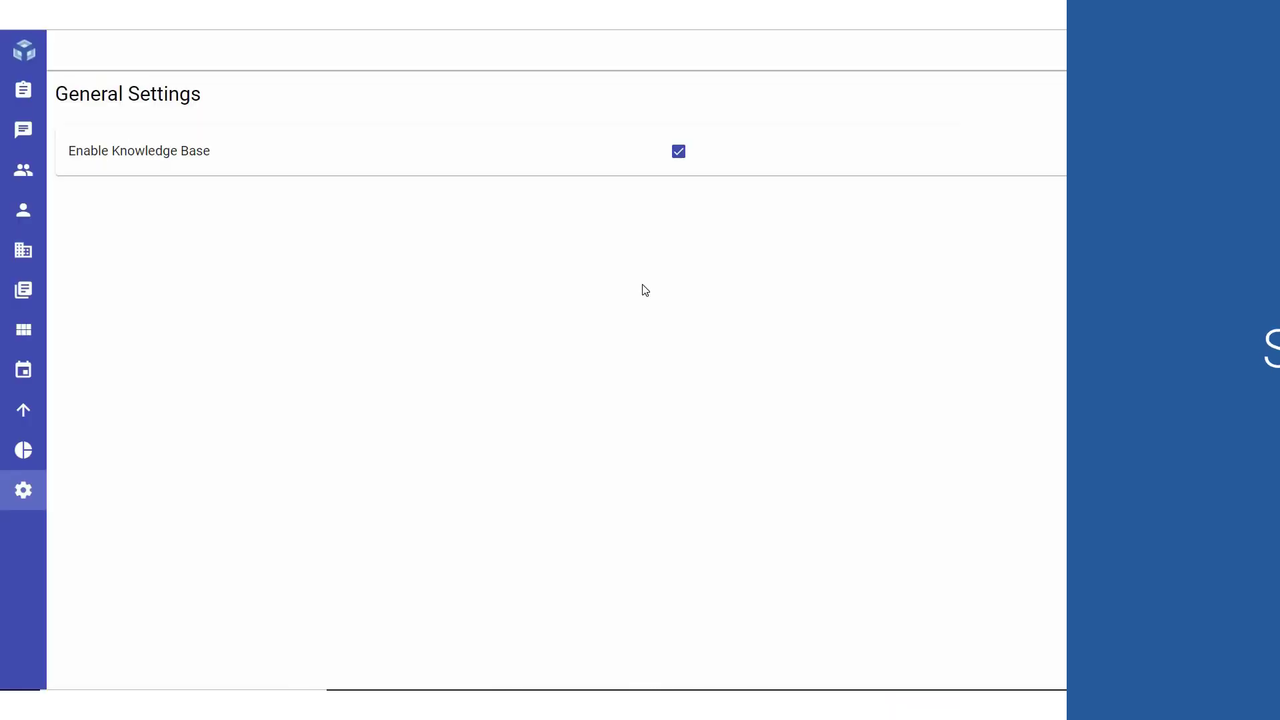
- Create a category 'Getting Started' described as 'Instructions on getting started and setting up account'
{"action": "mouse_move", "coordinate": [42, 91]}
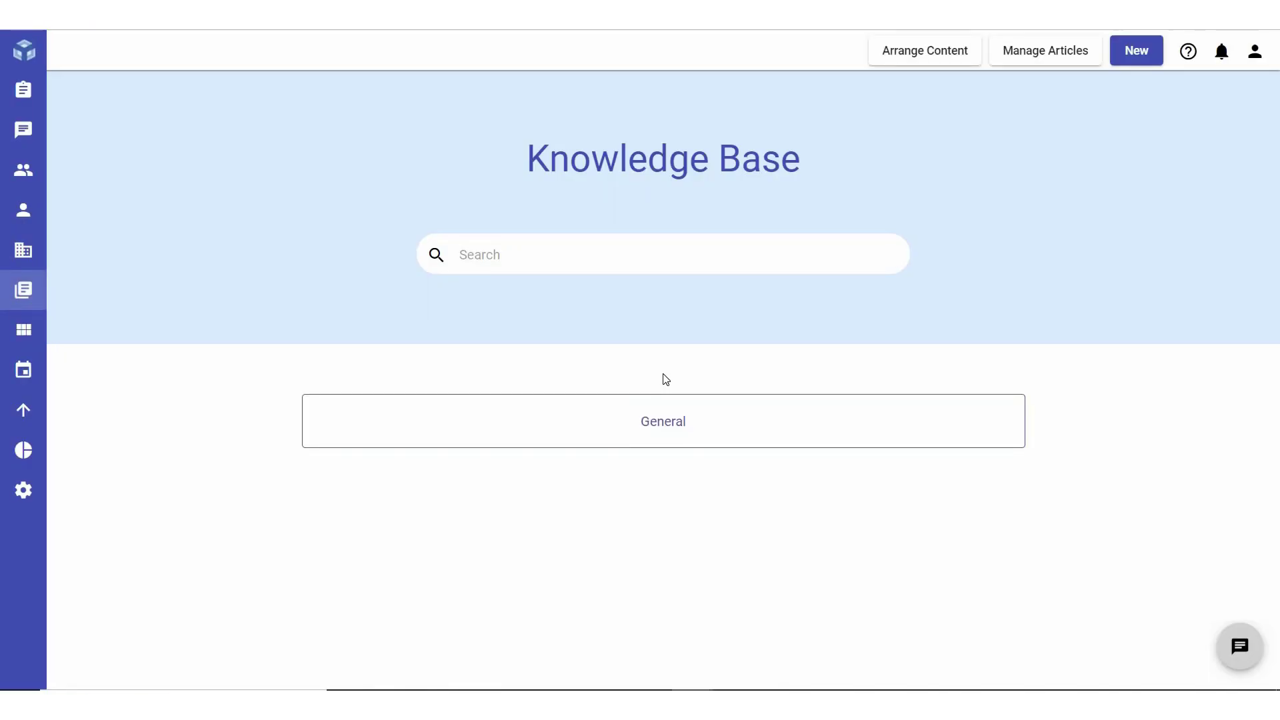
{"action": "left_click", "coordinate": [1136, 56]}
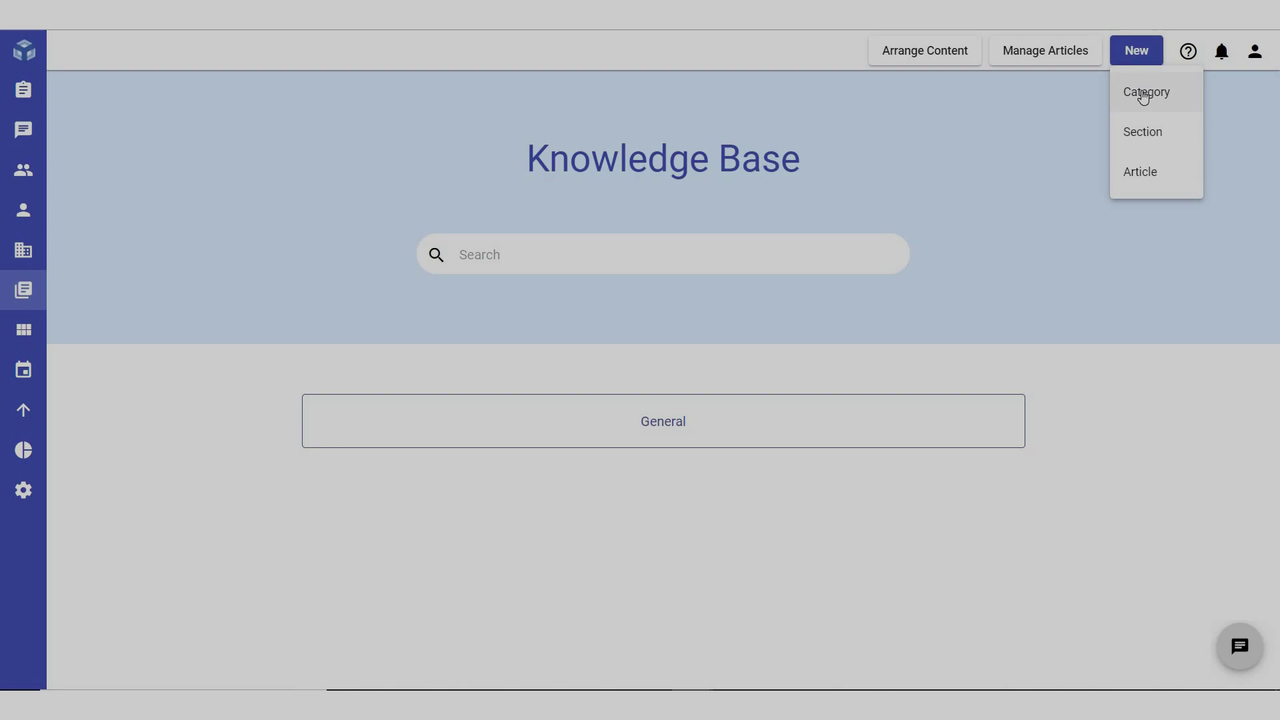
{"action": "left_click", "coordinate": [1142, 92]}
{"action": "left_click", "coordinate": [486, 133]}
{"action": "type", "text": "Getting Started"}
{"action": "left_click", "coordinate": [412, 284]}
{"action": "type", "text": "Instructions o"}
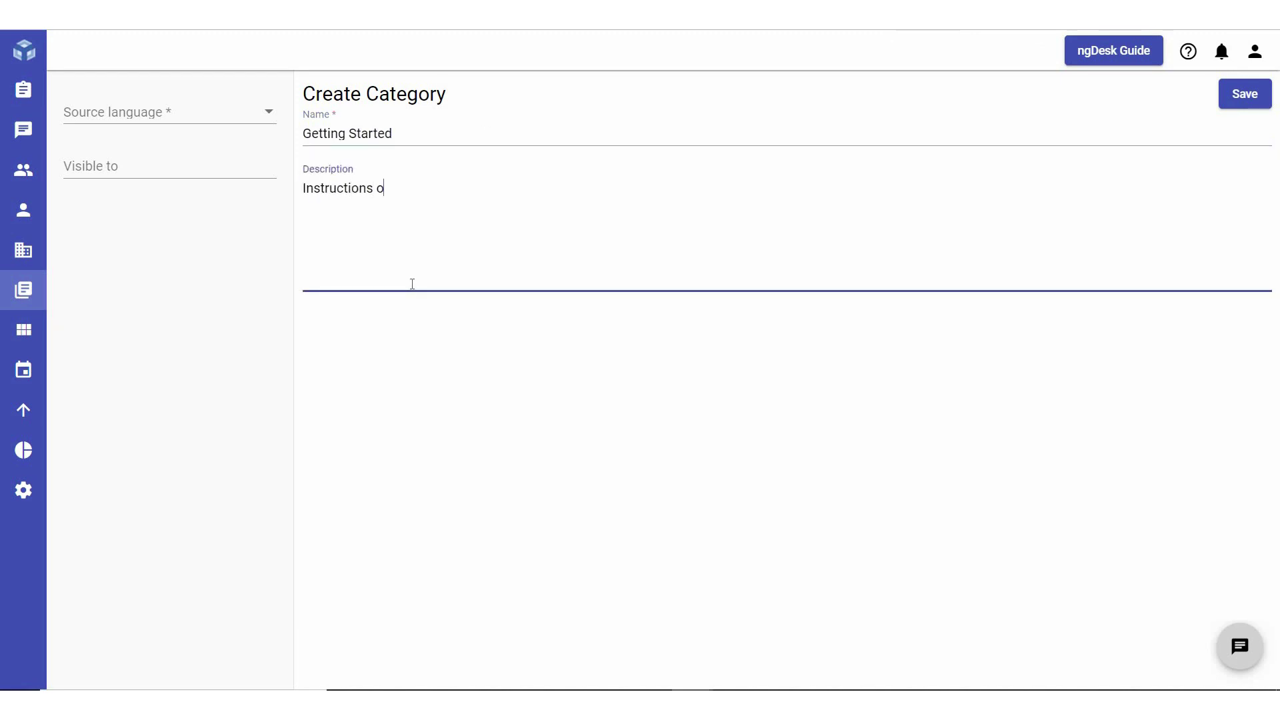
{"action": "type", "text": "n getting started and setting up account"}
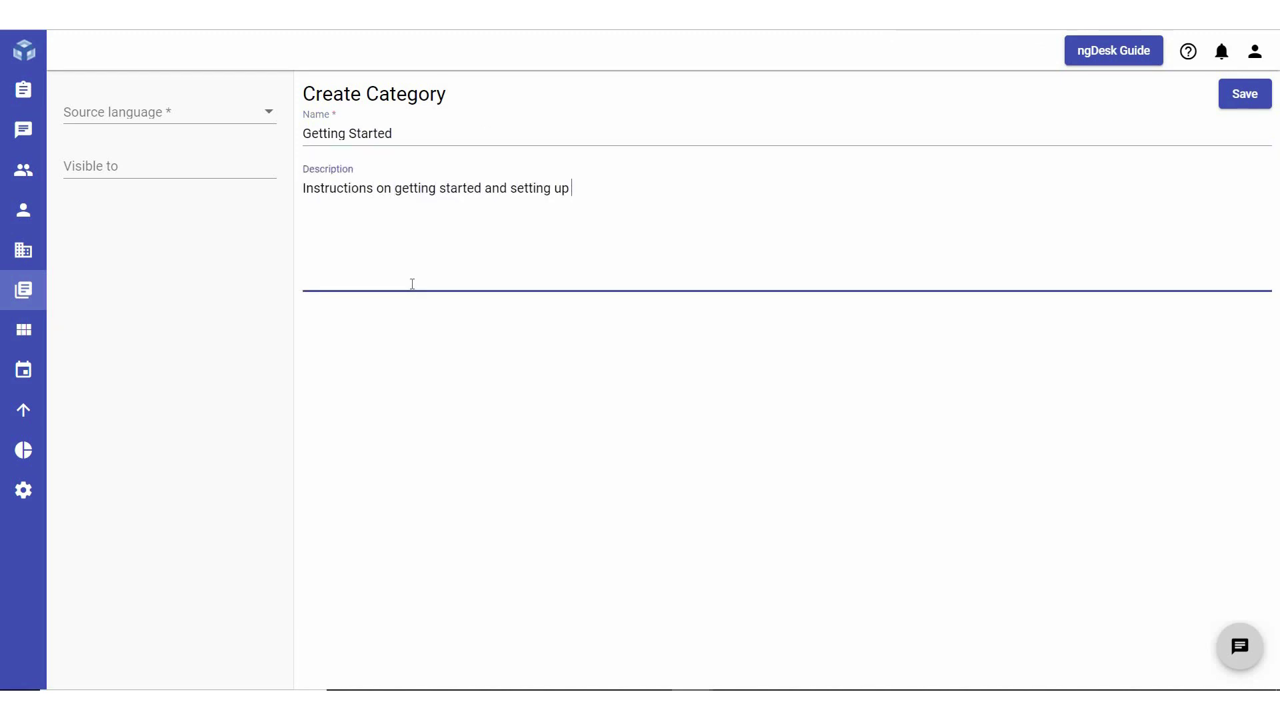
- Set the category's language to English, make it visible to Global and Public, and save
{"action": "left_click", "coordinate": [269, 117]}
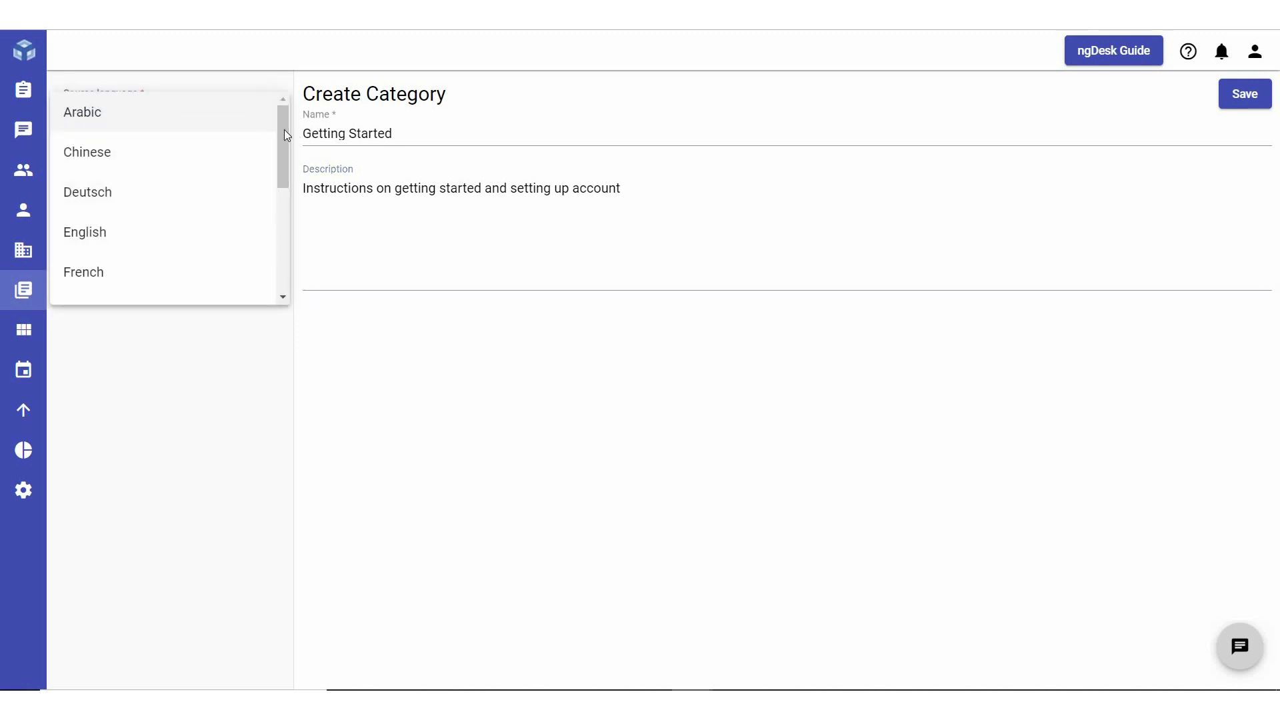
{"action": "scroll", "coordinate": [282, 162], "scroll_direction": "down", "scroll_amount": 2}
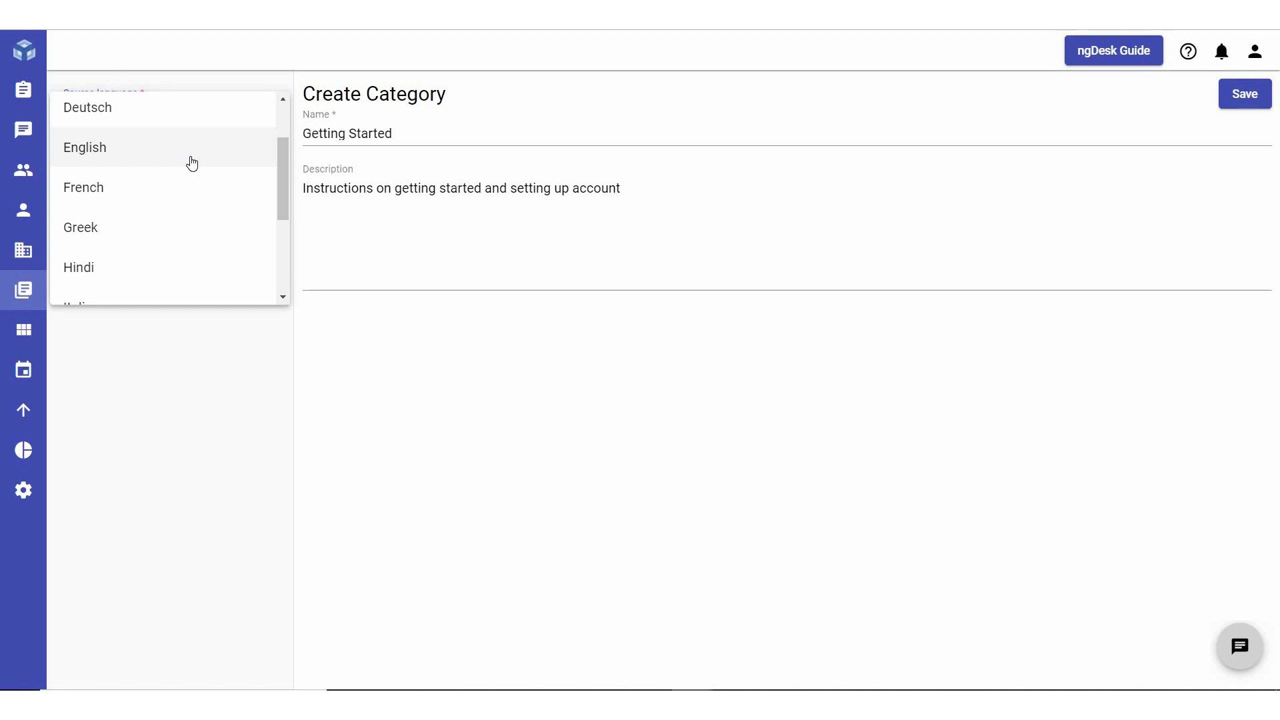
{"action": "left_click", "coordinate": [192, 162]}
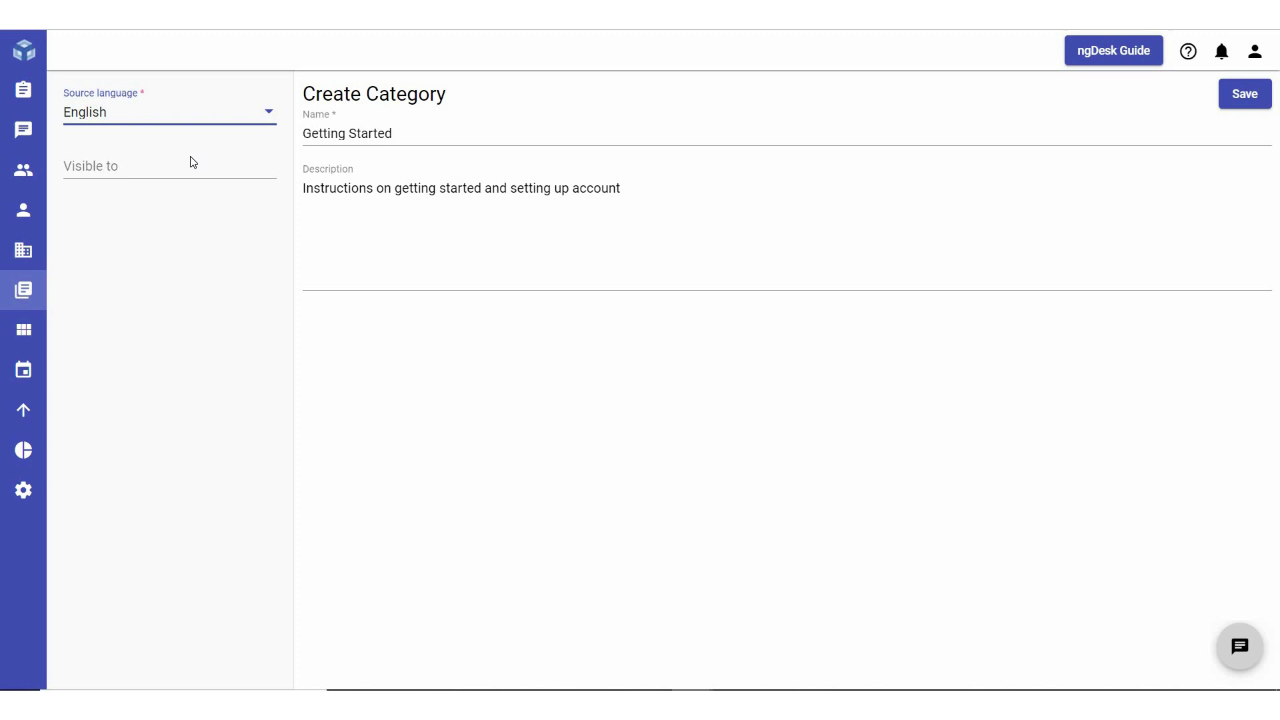
{"action": "left_click", "coordinate": [189, 165]}
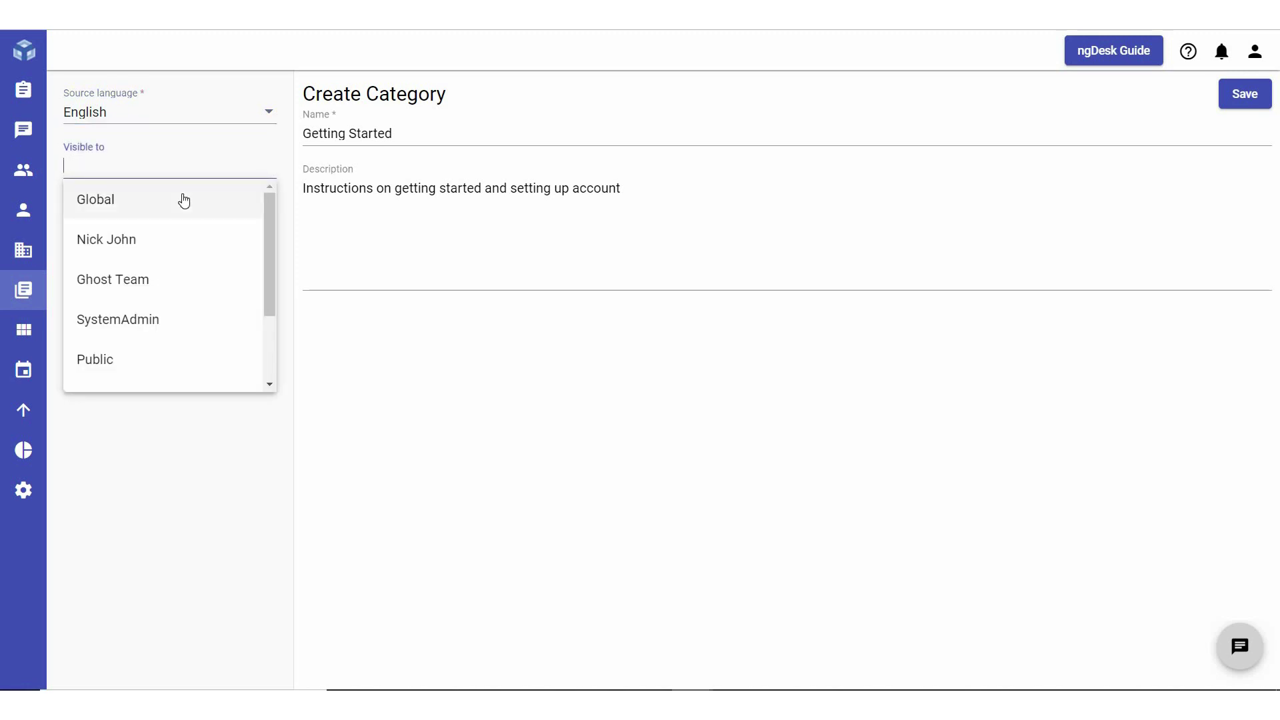
{"action": "left_click", "coordinate": [184, 199]}
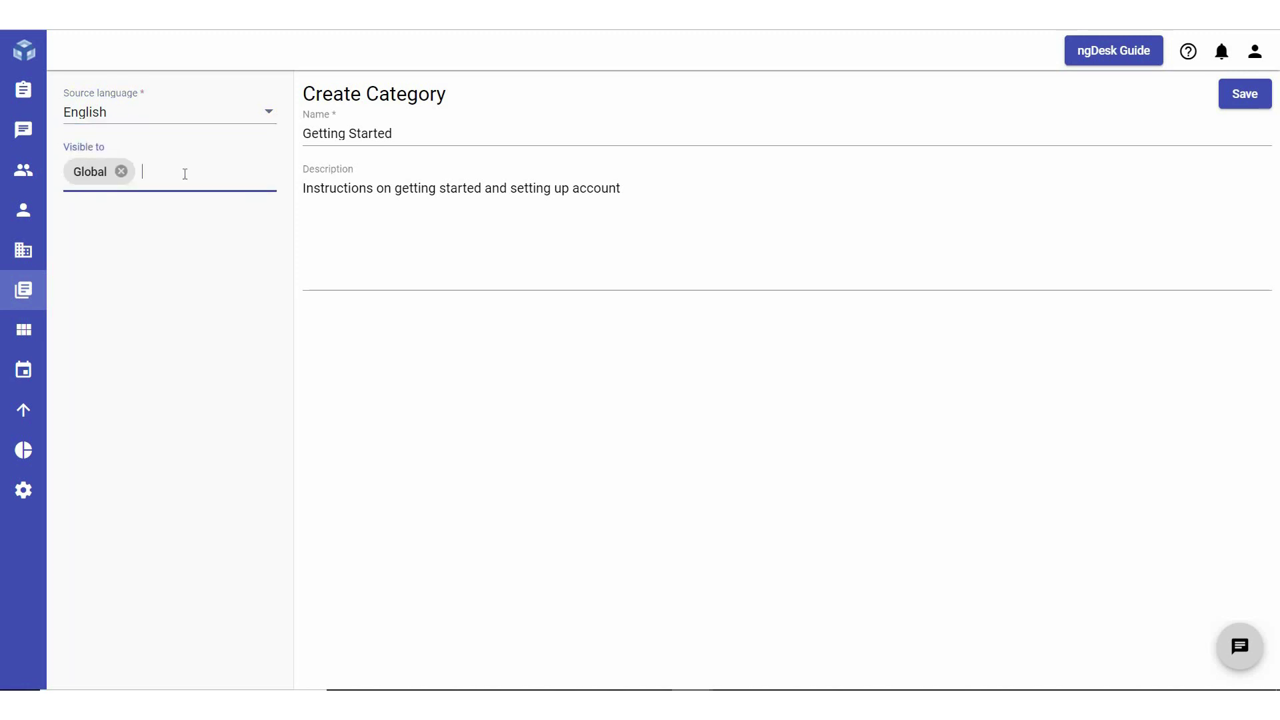
{"action": "type", "text": "P"}
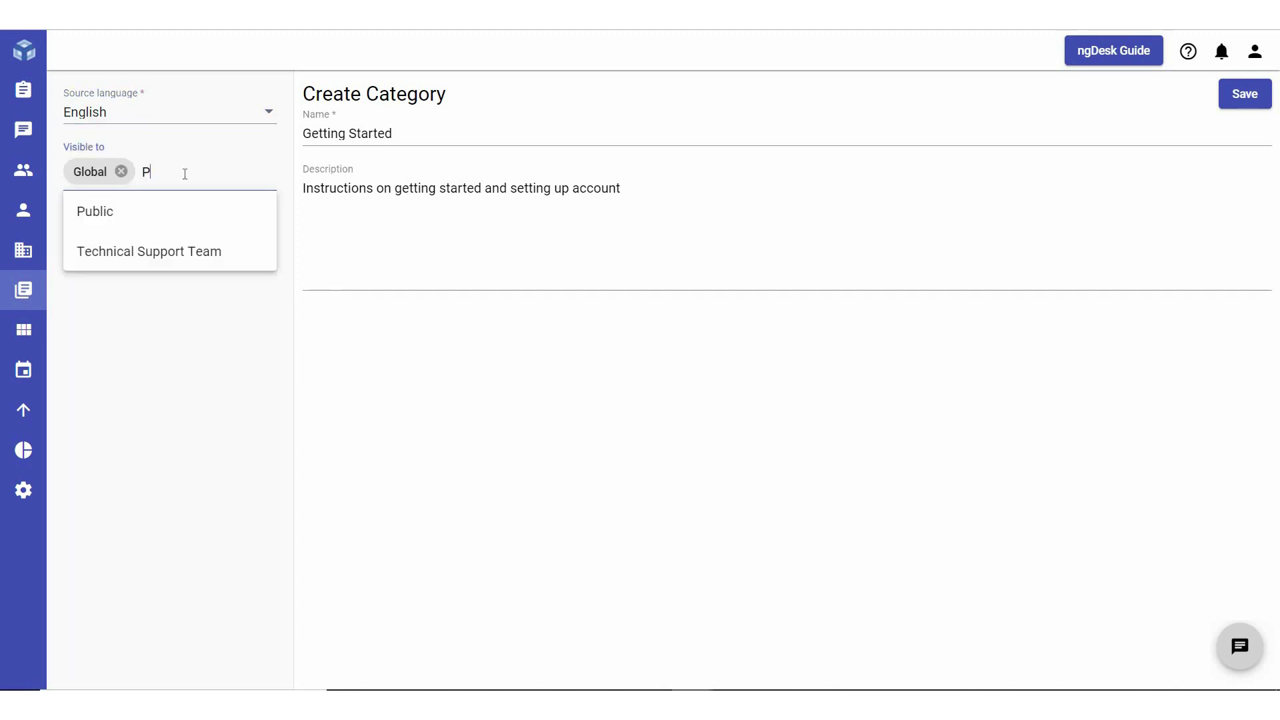
{"action": "left_click", "coordinate": [150, 227]}
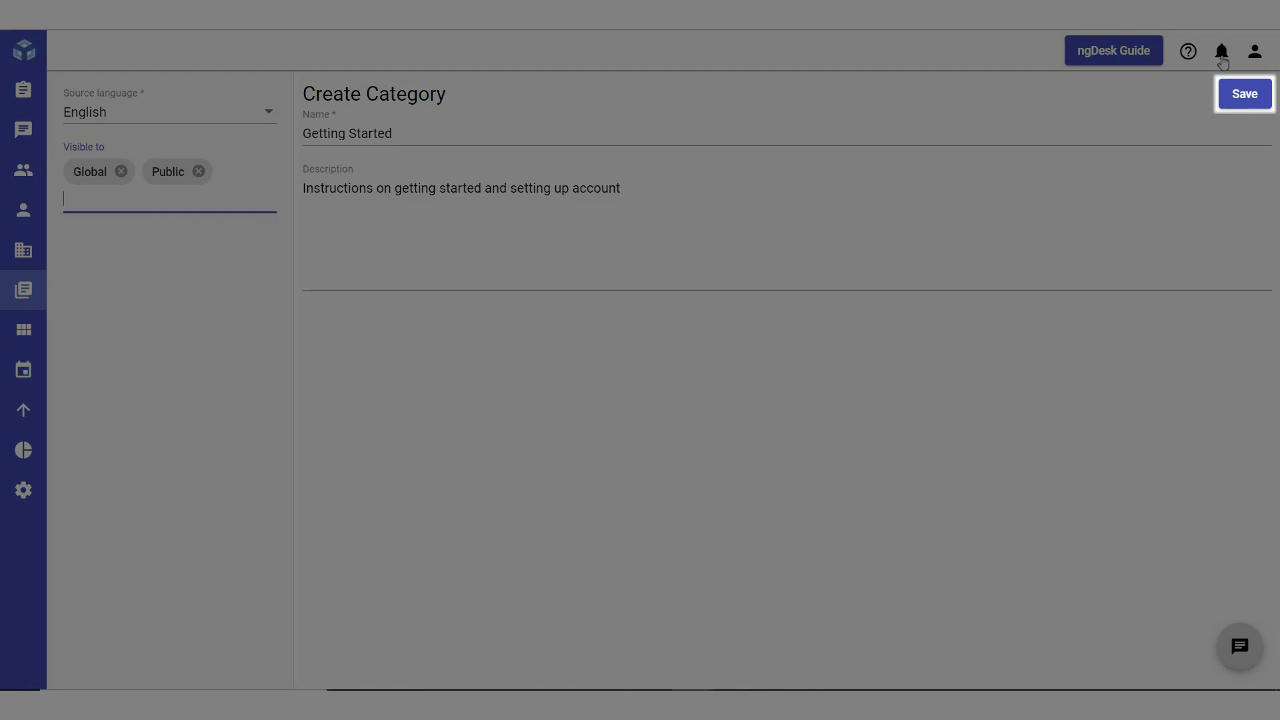
{"action": "left_click", "coordinate": [1242, 98]}
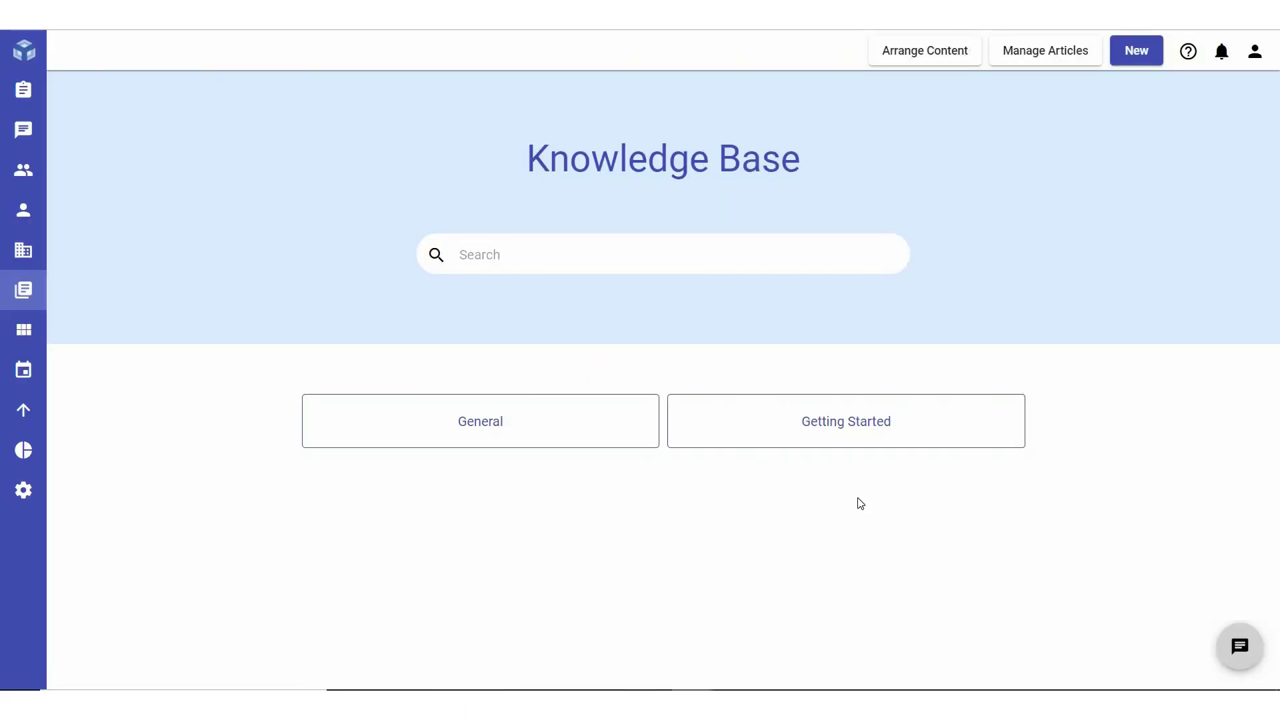
- Add a section 'Getting Started with Tickets' to Getting Started, with its tickets-overview description
{"action": "left_click", "coordinate": [888, 431]}
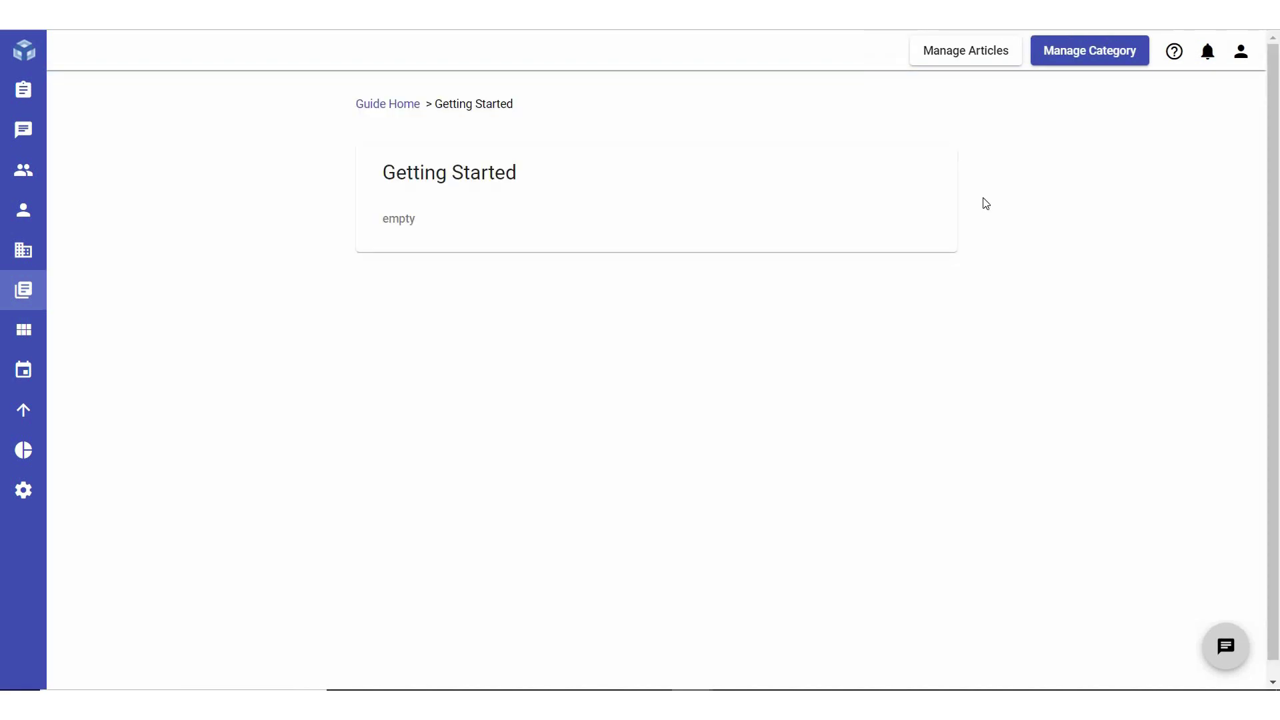
{"action": "left_click", "coordinate": [1080, 56]}
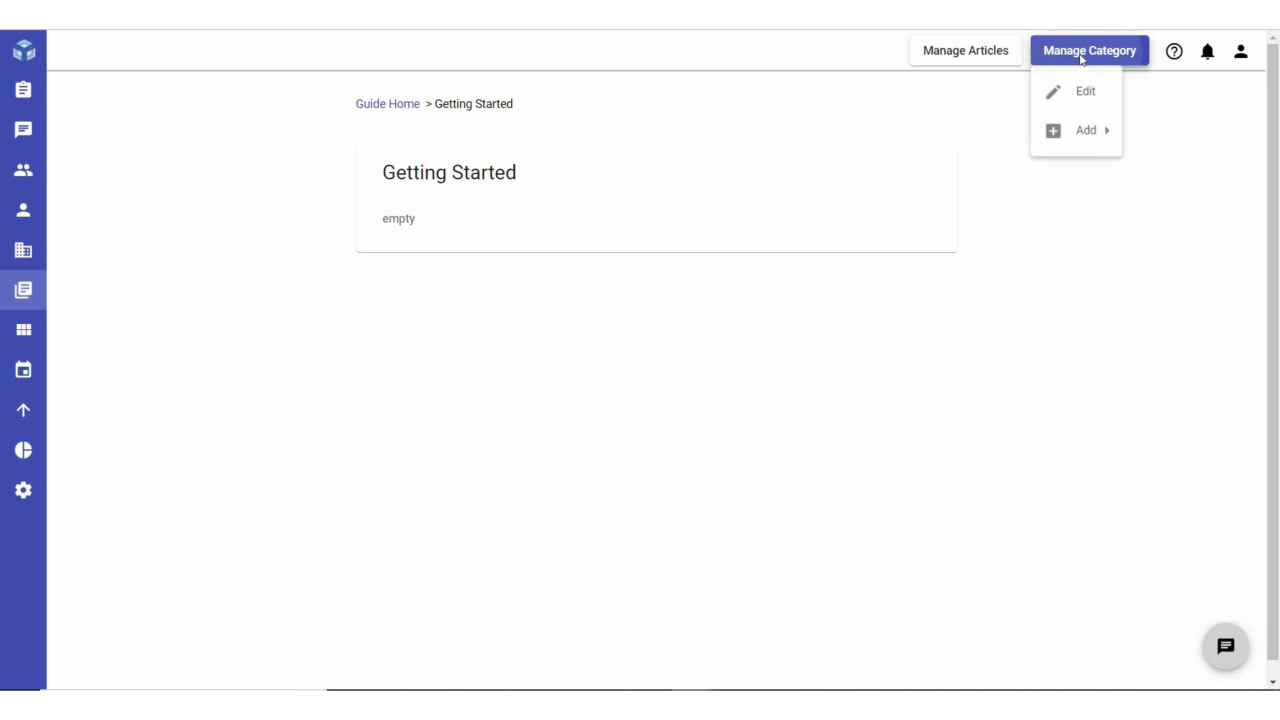
{"action": "mouse_move", "coordinate": [1113, 133]}
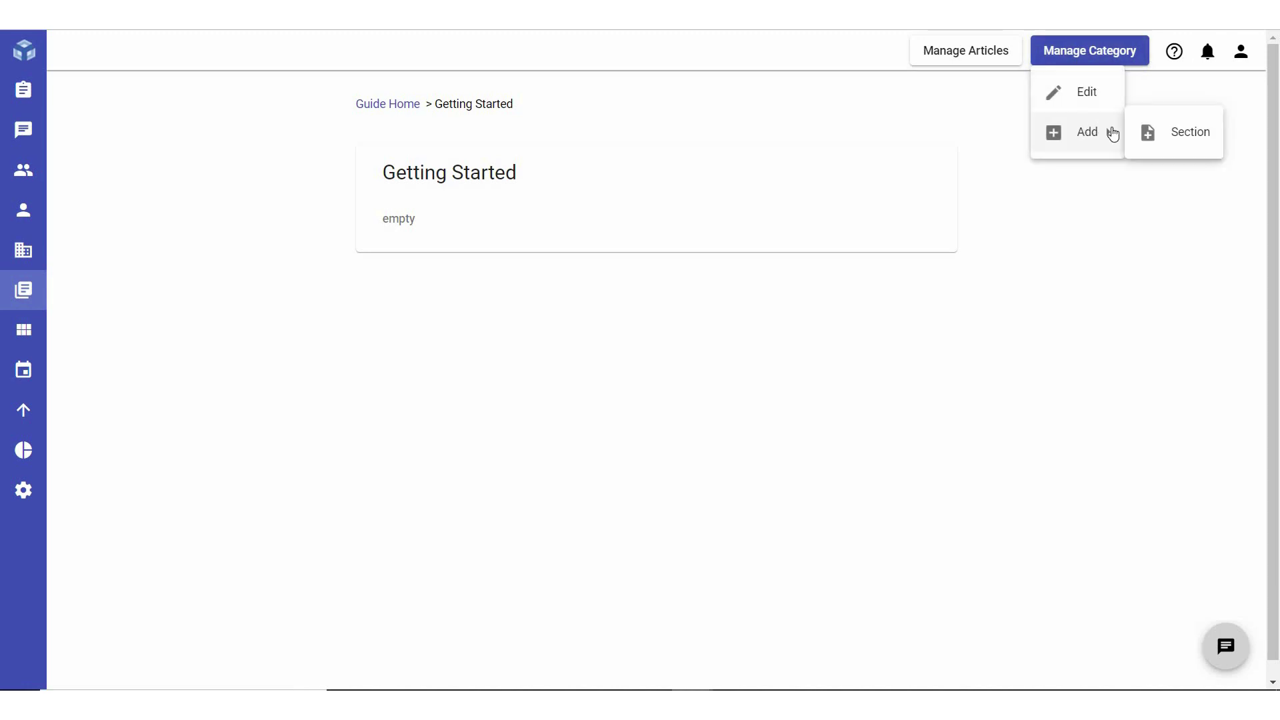
{"action": "left_click", "coordinate": [1172, 145]}
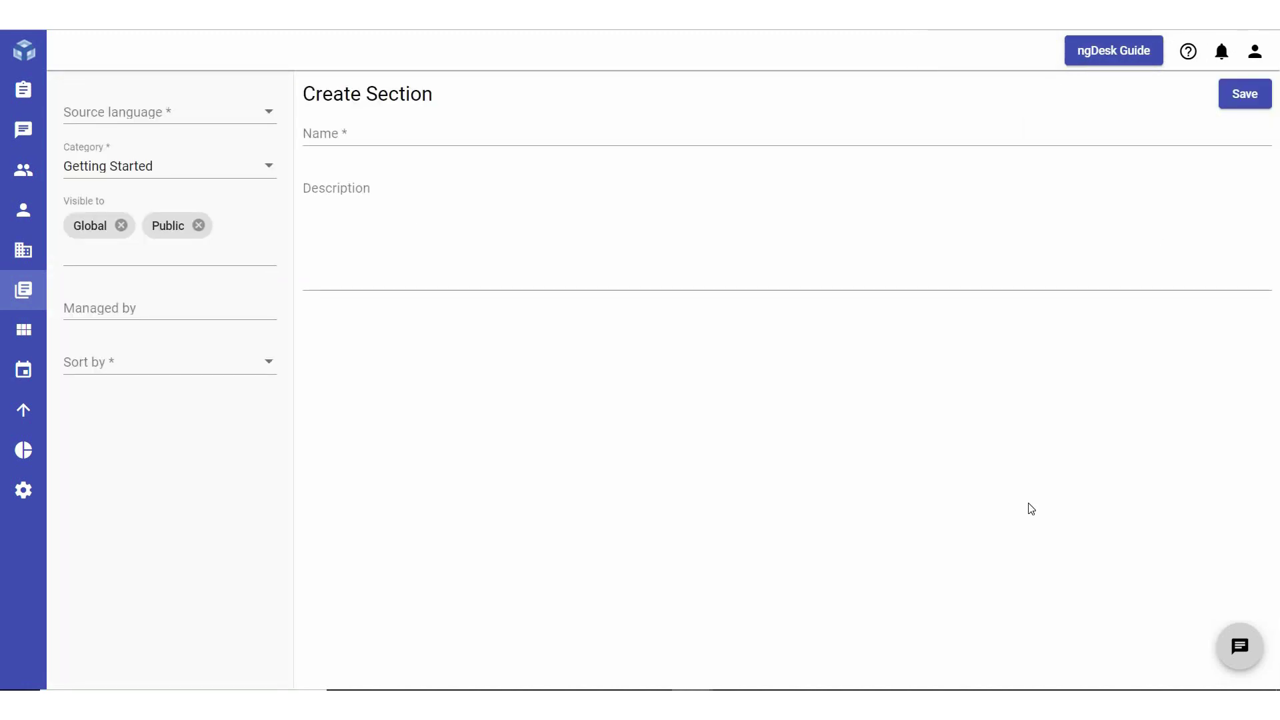
{"action": "left_click", "coordinate": [304, 134]}
{"action": "type", "text": "Getting Started with Tic"}
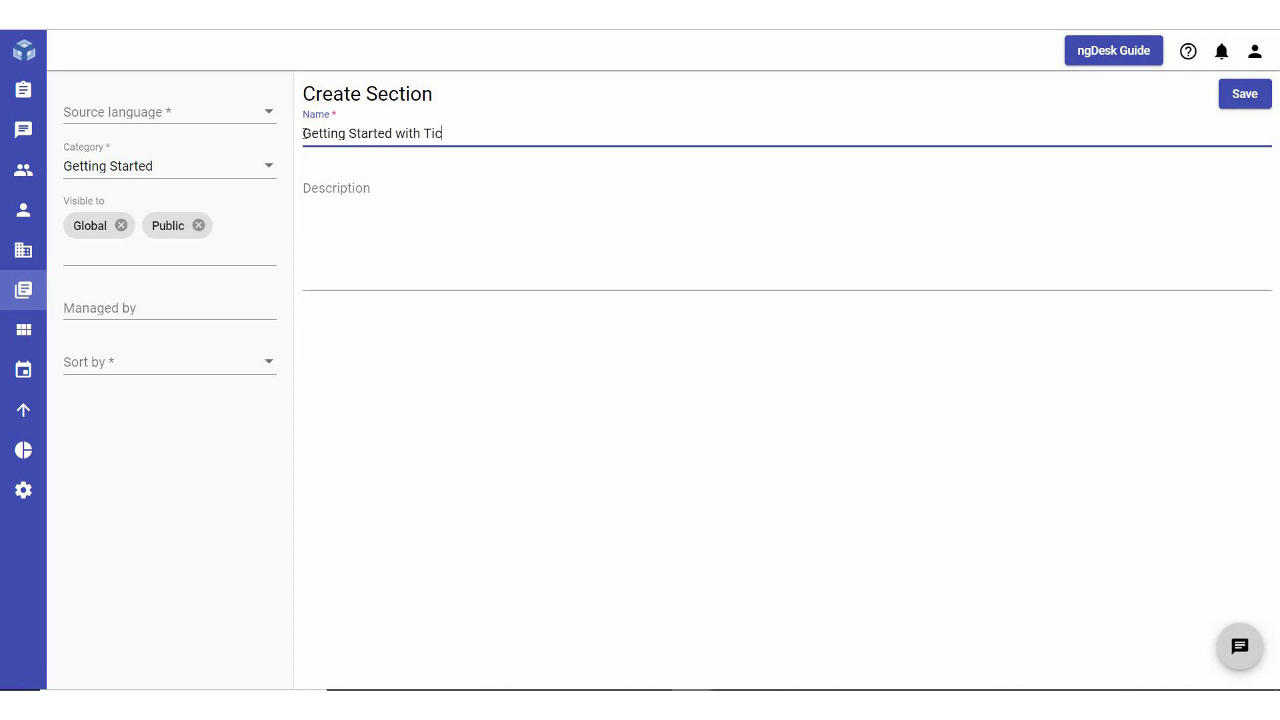
{"action": "type", "text": "kets"}
{"action": "left_click", "coordinate": [339, 272]}
{"action": "type", "text": "Instructions on underst"}
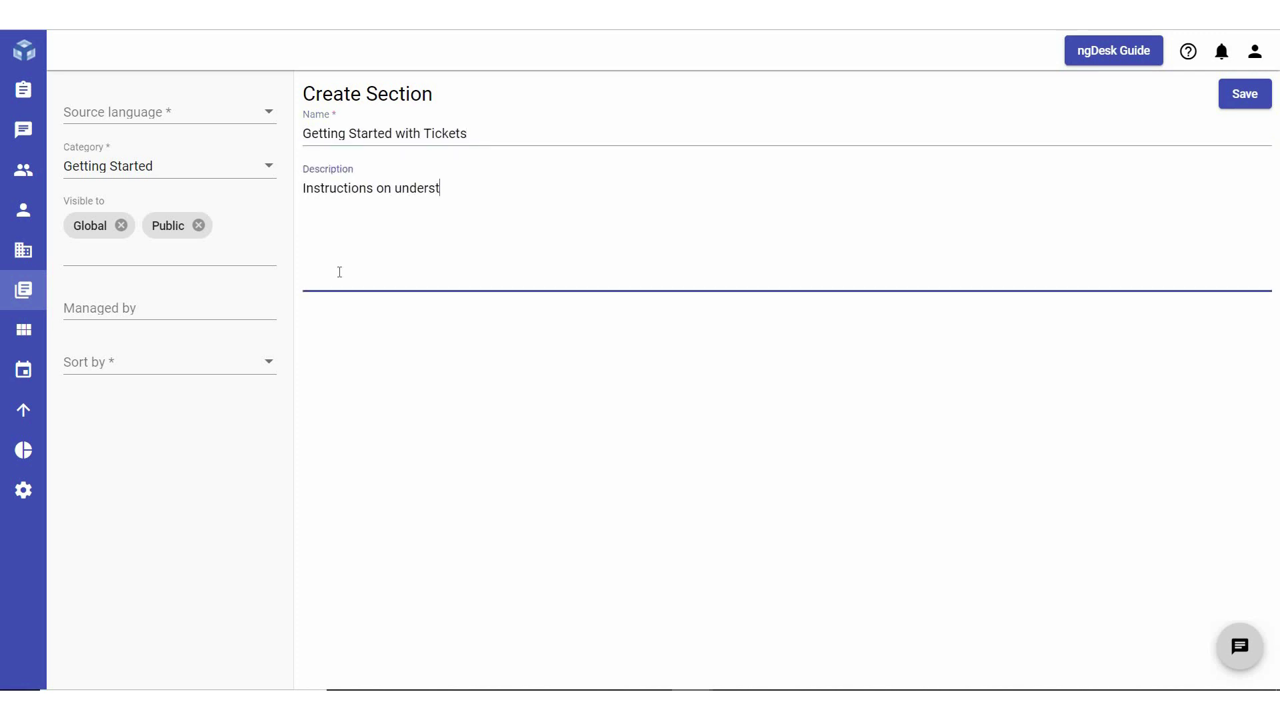
{"action": "type", "text": "anding and getting started with tickets"}
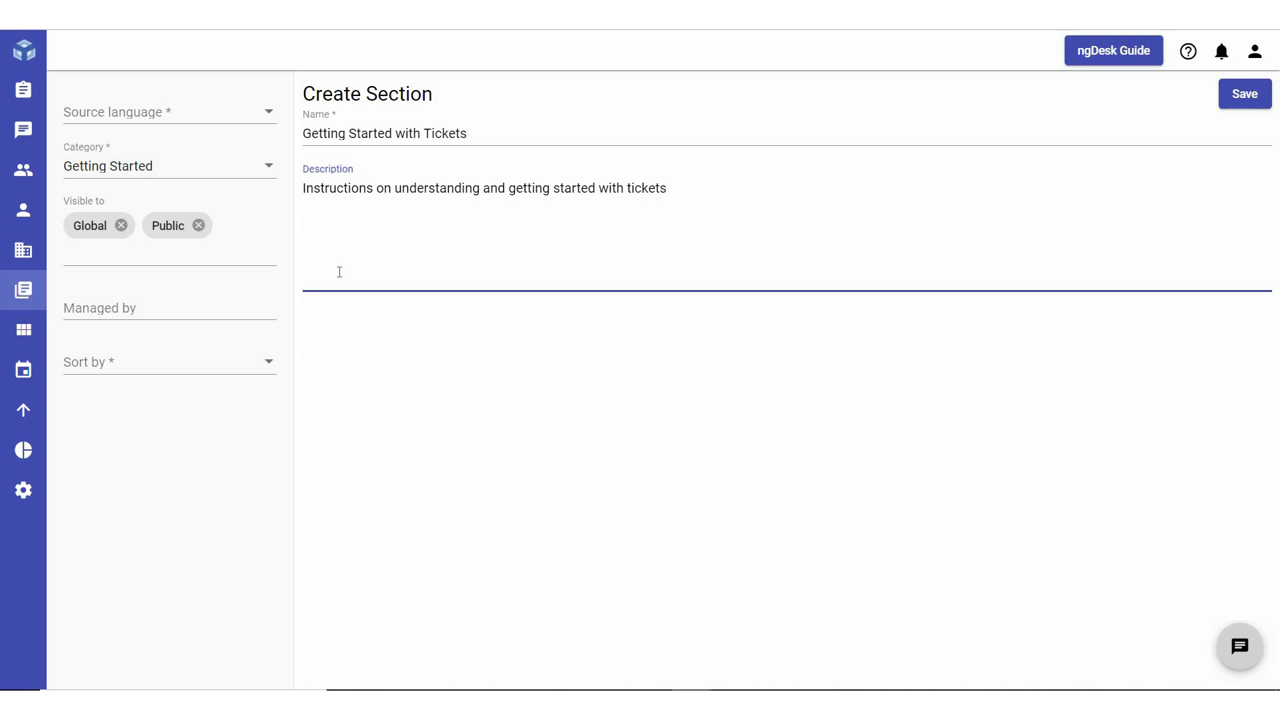
- Set the section to English, category Getting Started, managed by Technical Support Team, sorted manually
{"action": "left_click", "coordinate": [157, 115]}
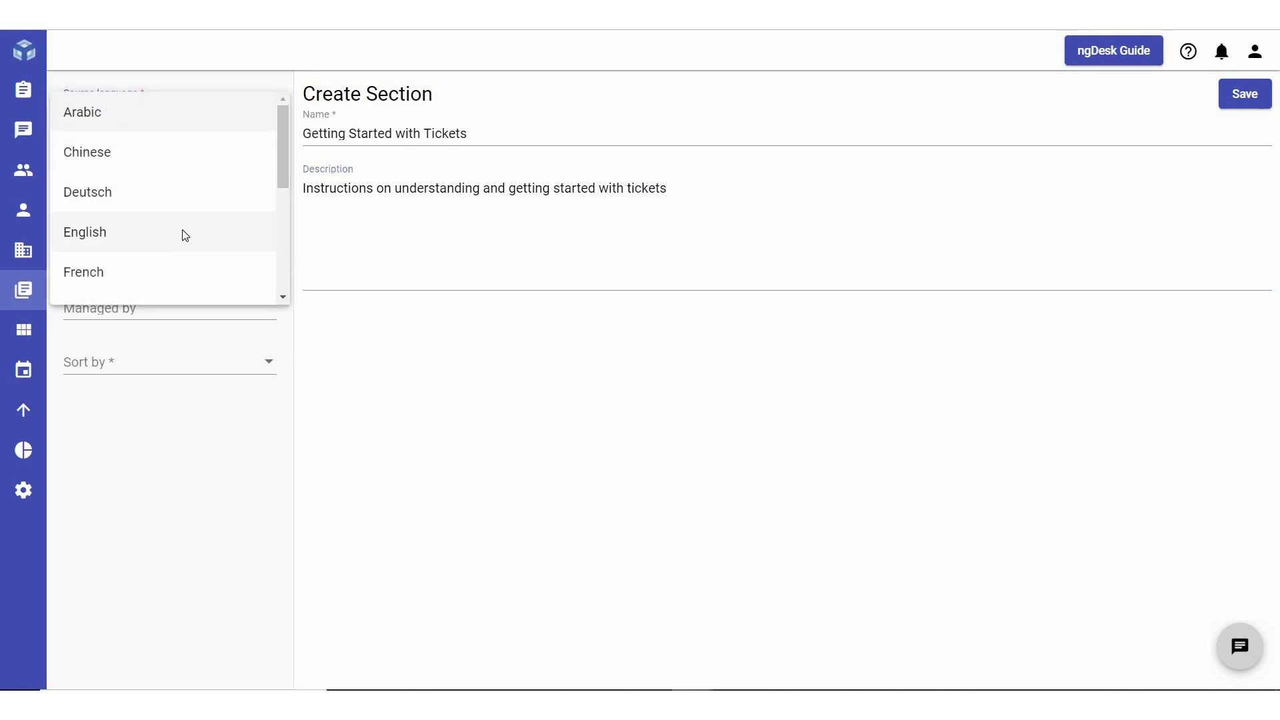
{"action": "left_click", "coordinate": [182, 232]}
{"action": "left_click", "coordinate": [262, 168]}
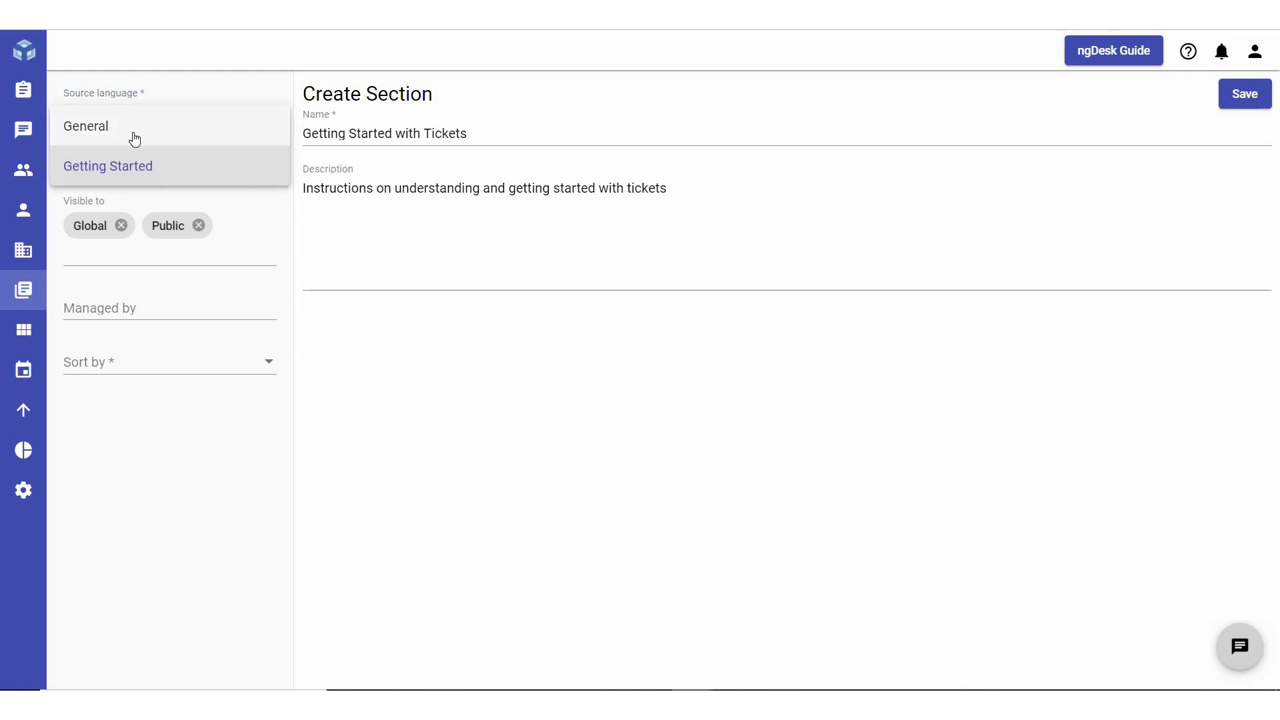
{"action": "left_click", "coordinate": [151, 205]}
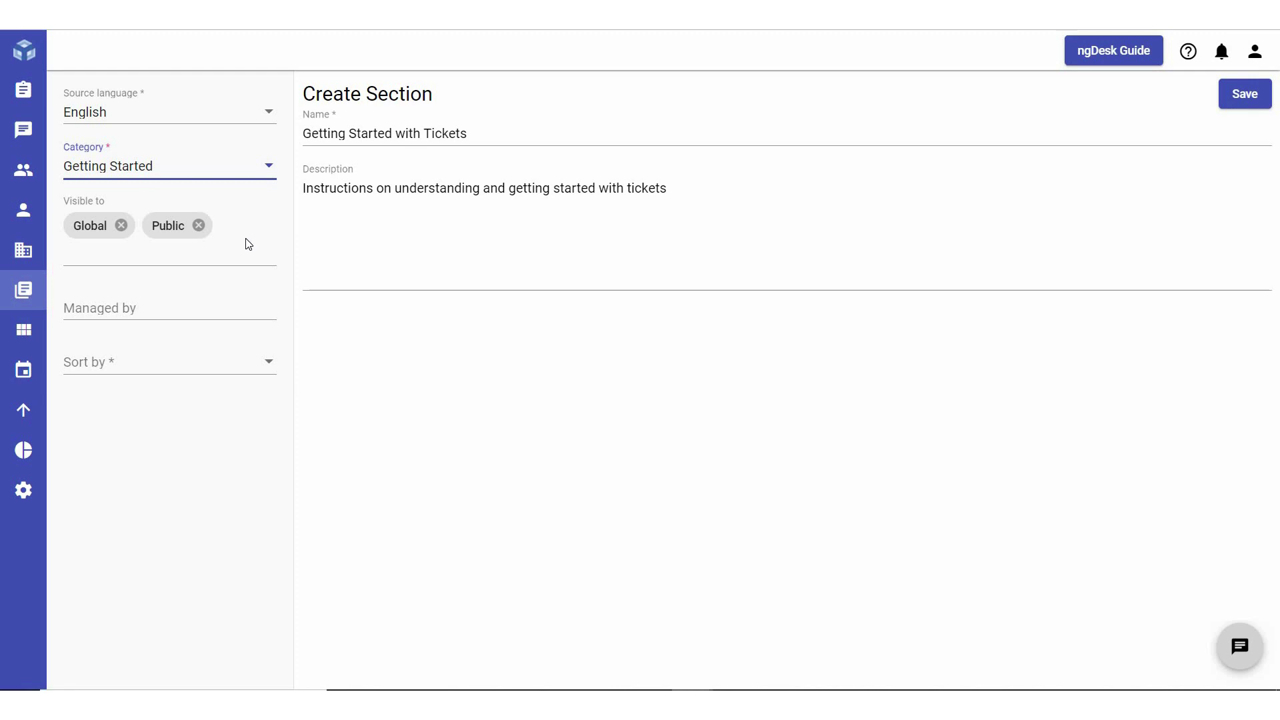
{"action": "left_click", "coordinate": [183, 306]}
{"action": "left_click_drag", "start_coordinate": [267, 393], "coordinate": [328, 476]}
{"action": "left_click", "coordinate": [223, 518]}
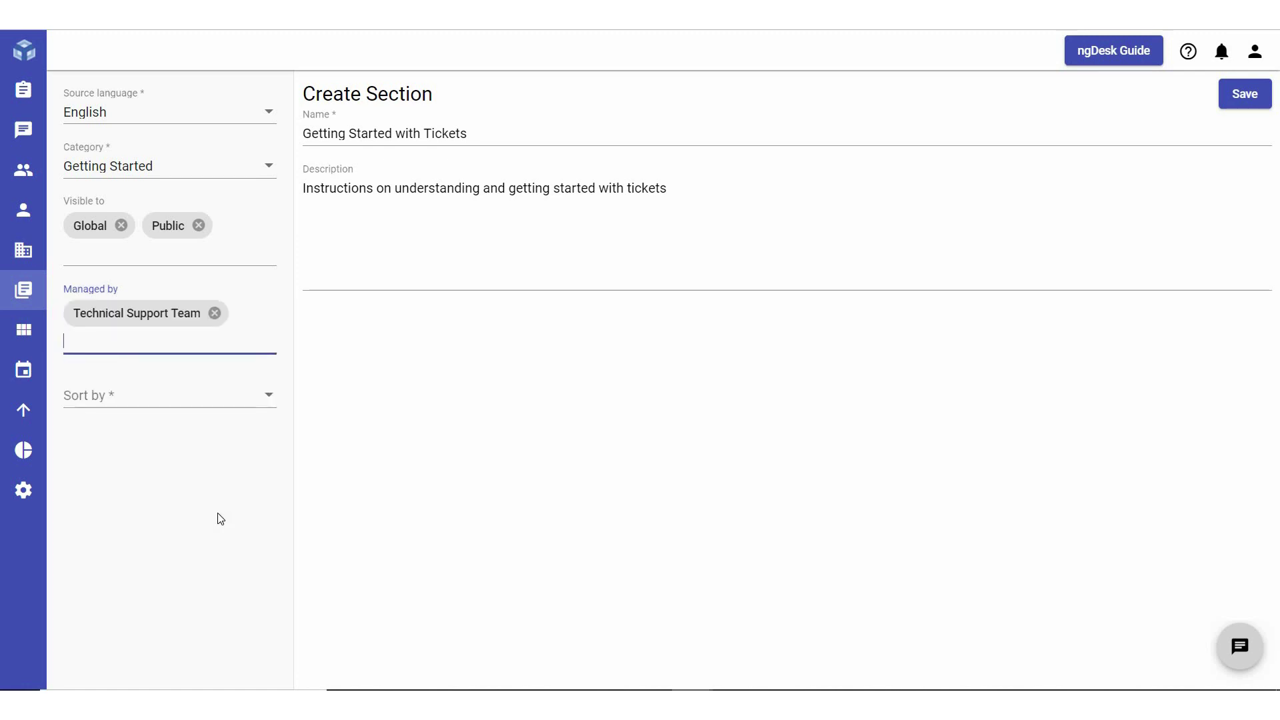
{"action": "left_click", "coordinate": [198, 400]}
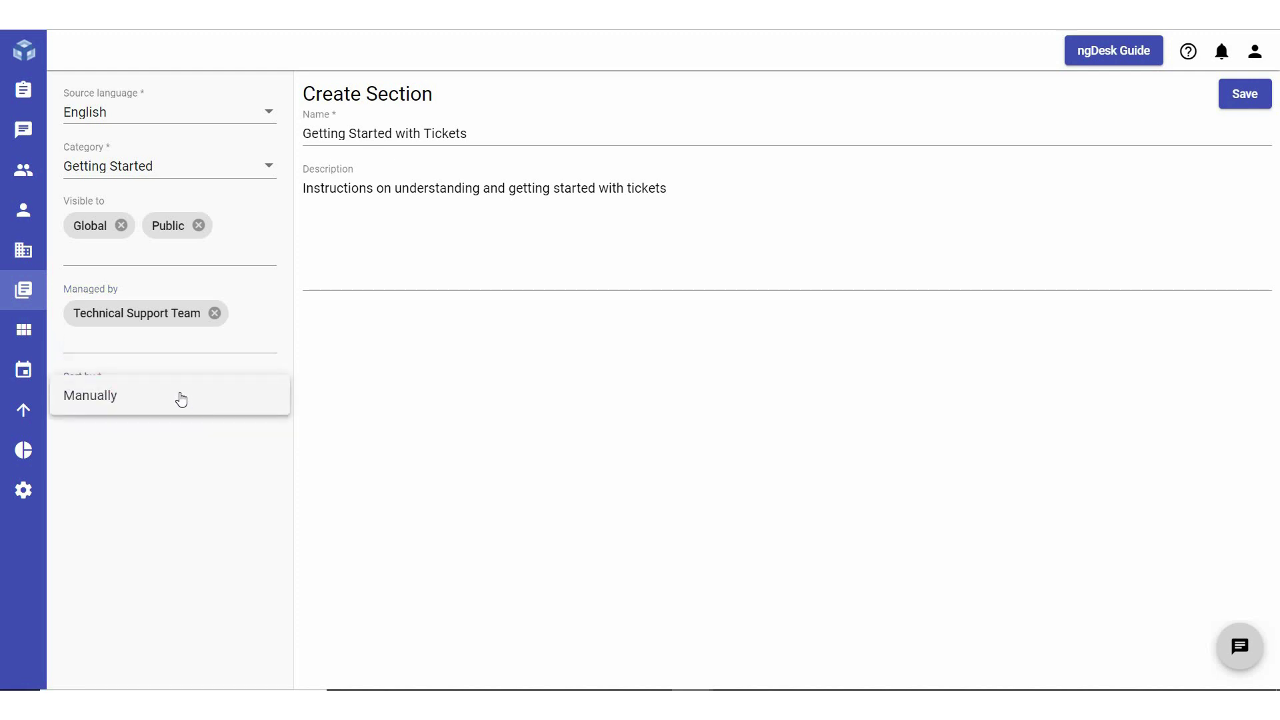
{"action": "left_click", "coordinate": [181, 397]}
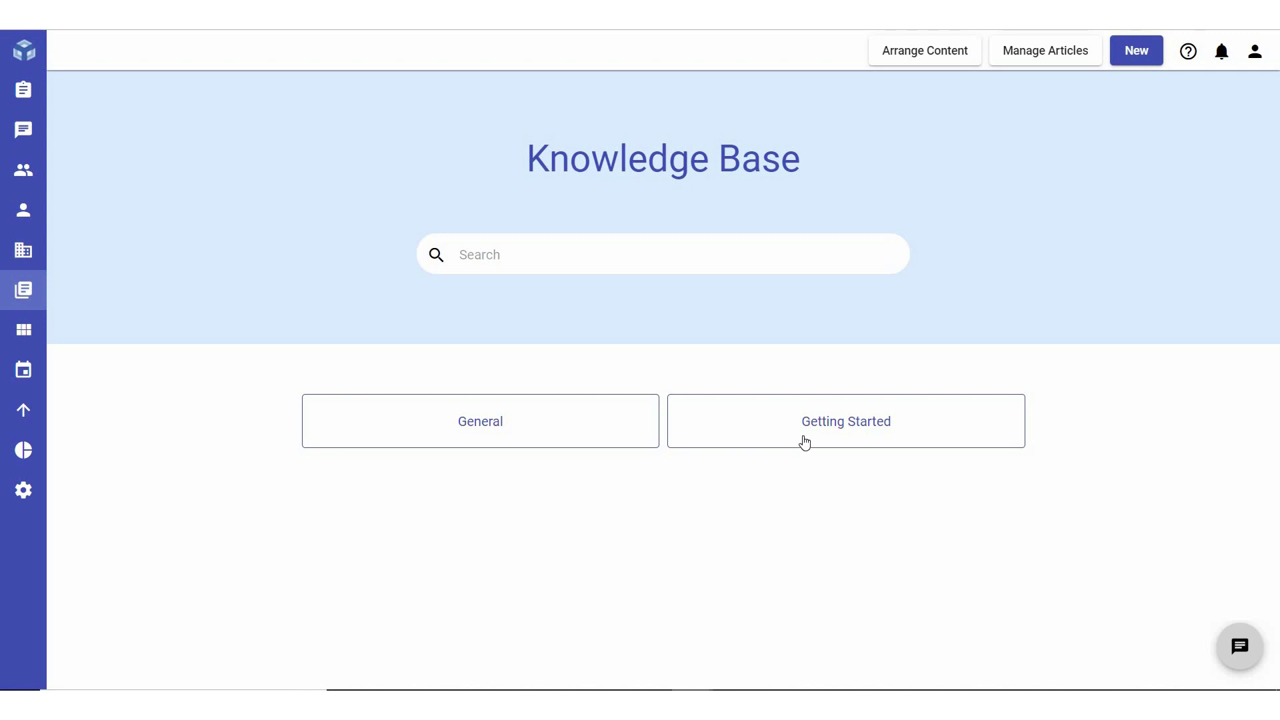
- Go to the Getting Started with Tickets section inside Getting Started and open Manage Section
{"action": "left_click", "coordinate": [805, 438]}
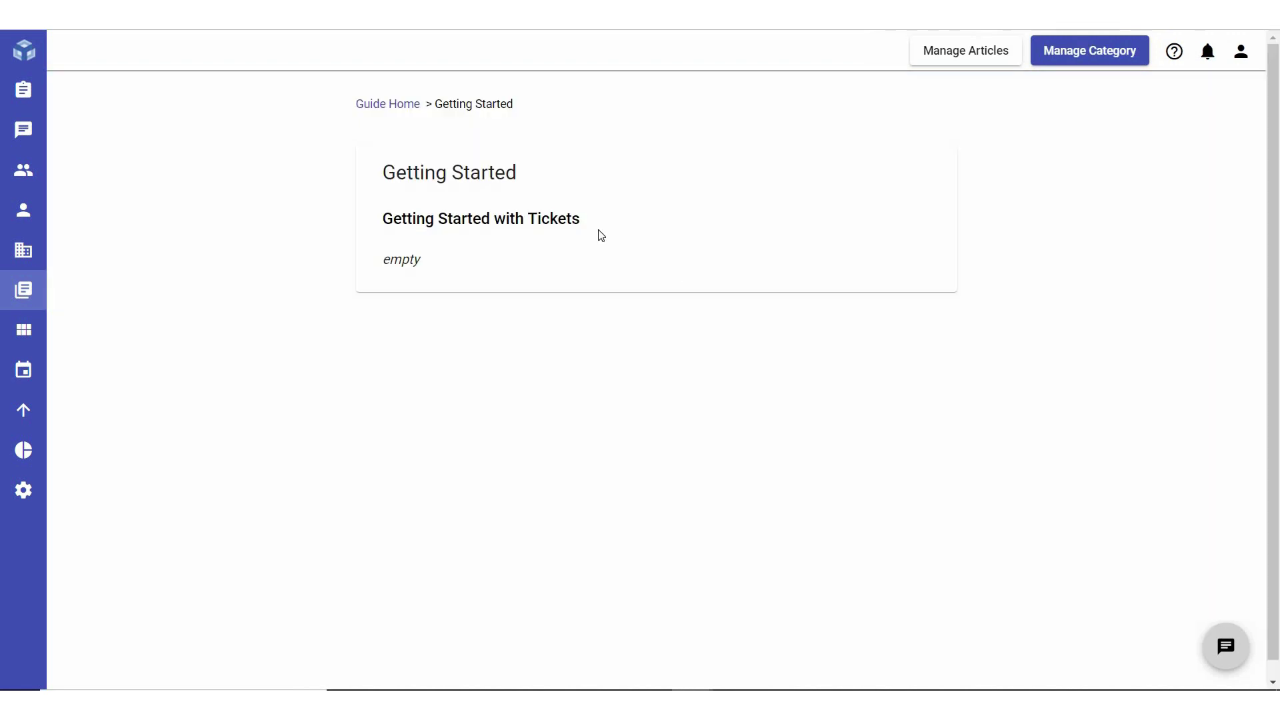
{"action": "left_click", "coordinate": [544, 222]}
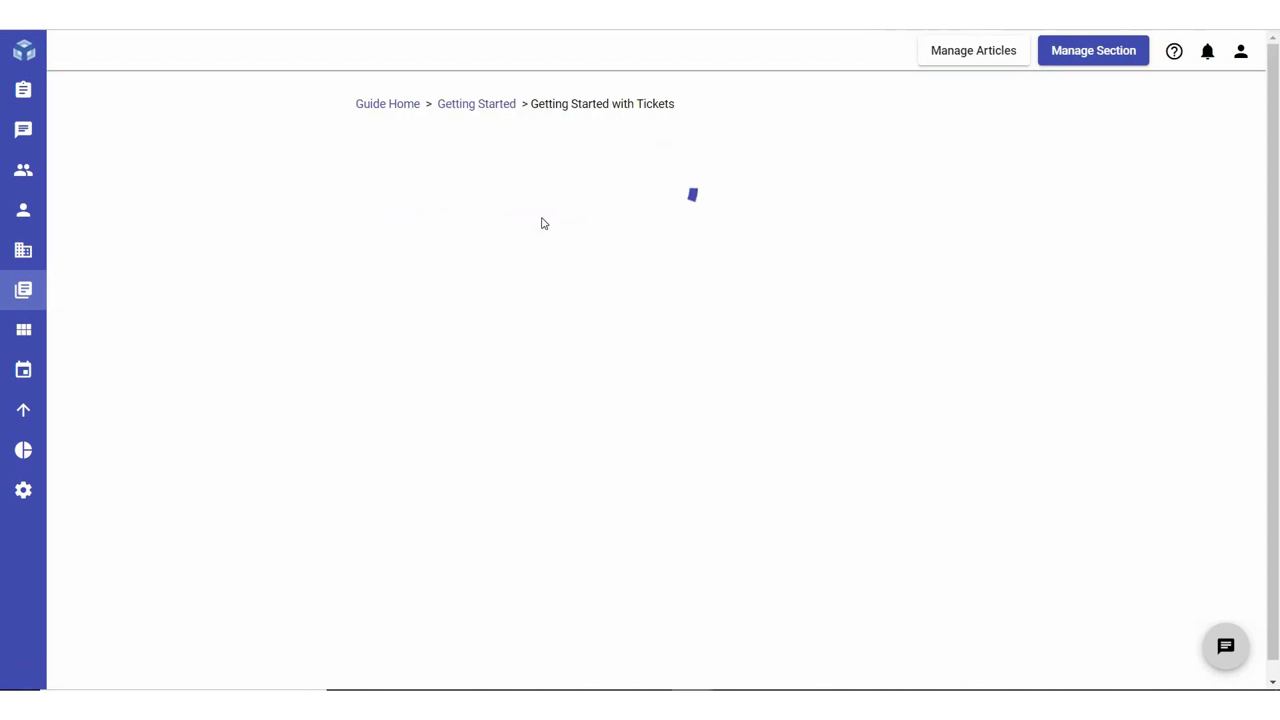
{"action": "left_click", "coordinate": [1116, 51]}
- Add an article titled 'Introduction to Ticket Modules' and paste the Tickets module overview as its body
{"action": "mouse_move", "coordinate": [1110, 132]}
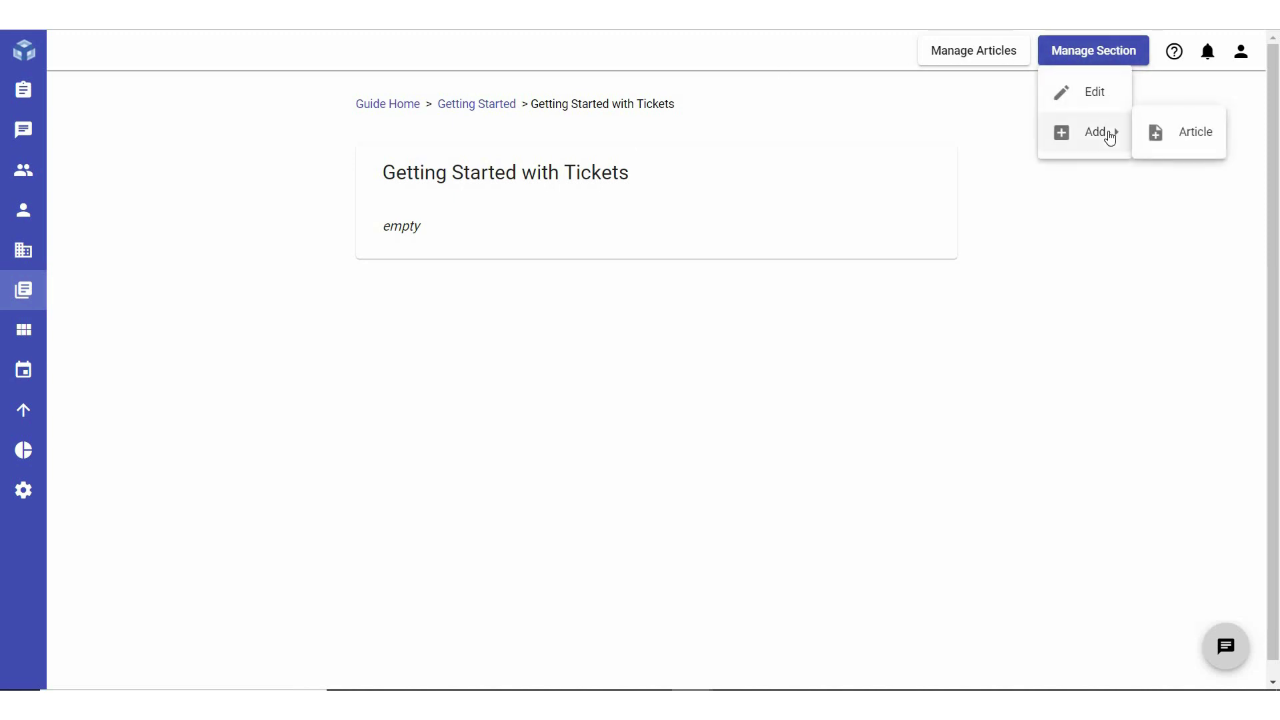
{"action": "left_click", "coordinate": [1177, 133]}
{"action": "type", "text": "Introduction to Ticket Modules"}
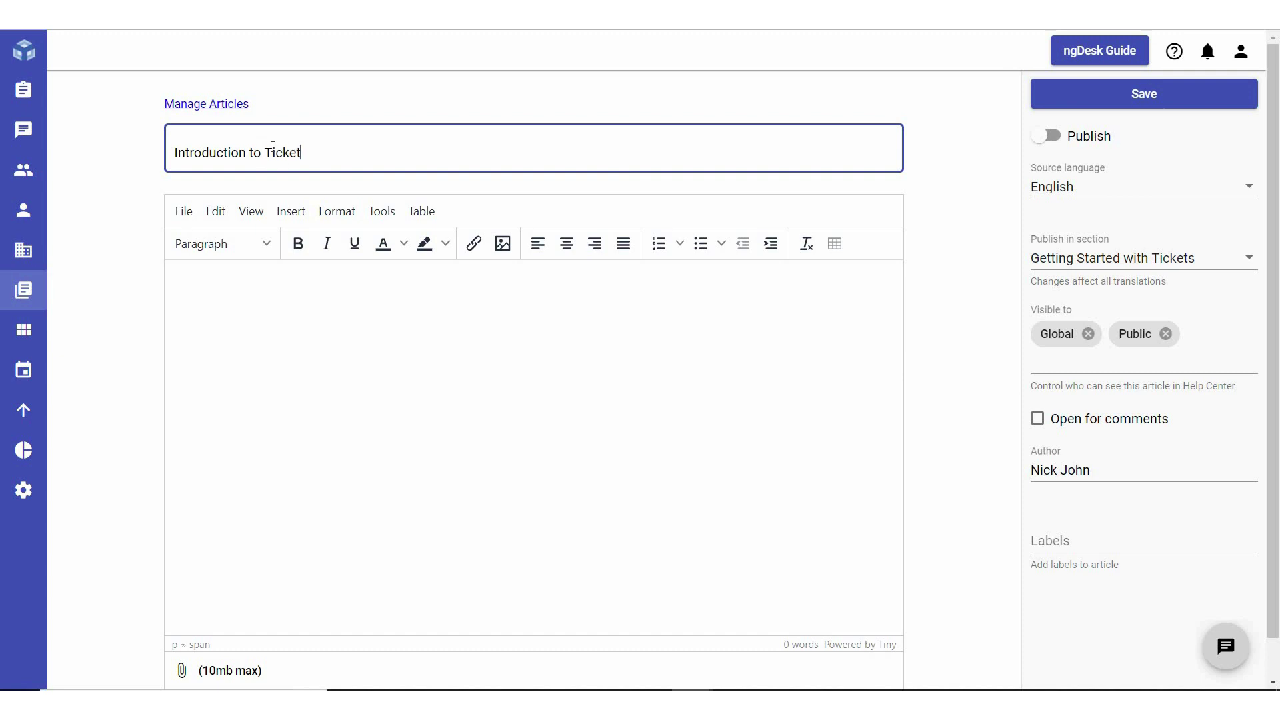
{"action": "left_click", "coordinate": [177, 437]}
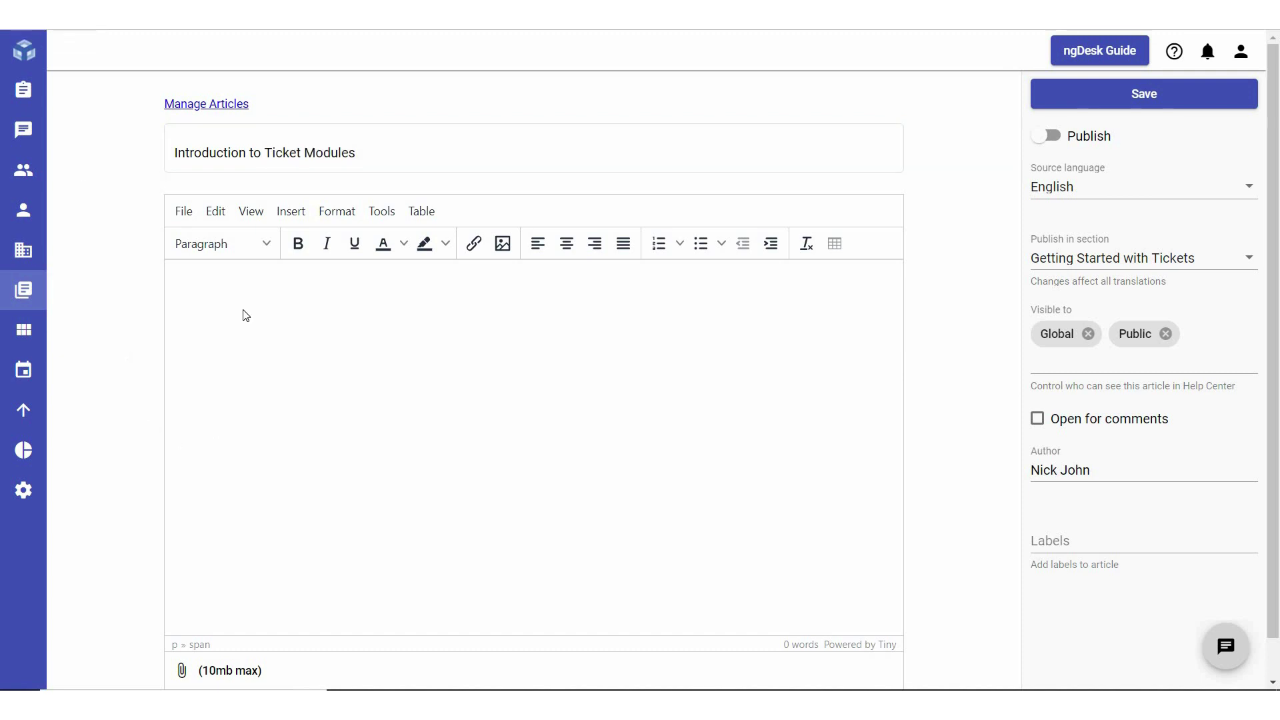
{"action": "key", "text": "ctrl+v"}
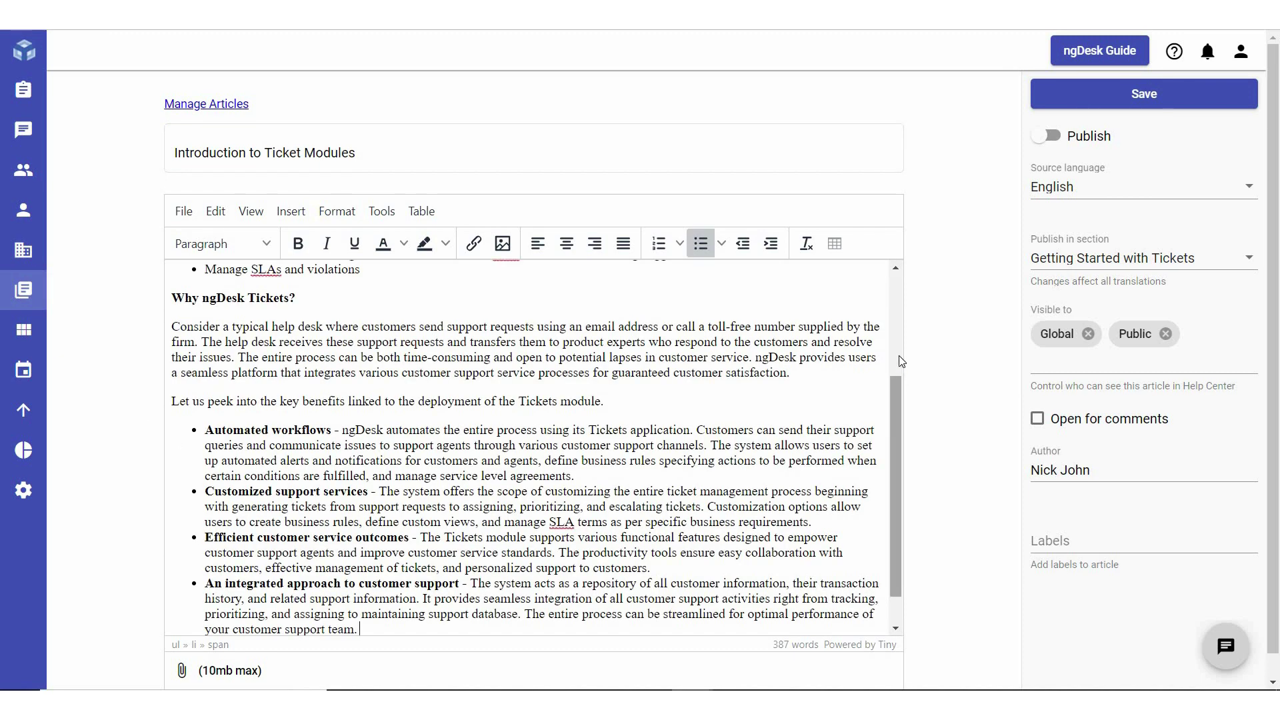
{"action": "left_click_drag", "start_coordinate": [894, 439], "coordinate": [898, 313]}
{"action": "scroll", "coordinate": [899, 314], "scroll_direction": "up", "scroll_amount": 1}
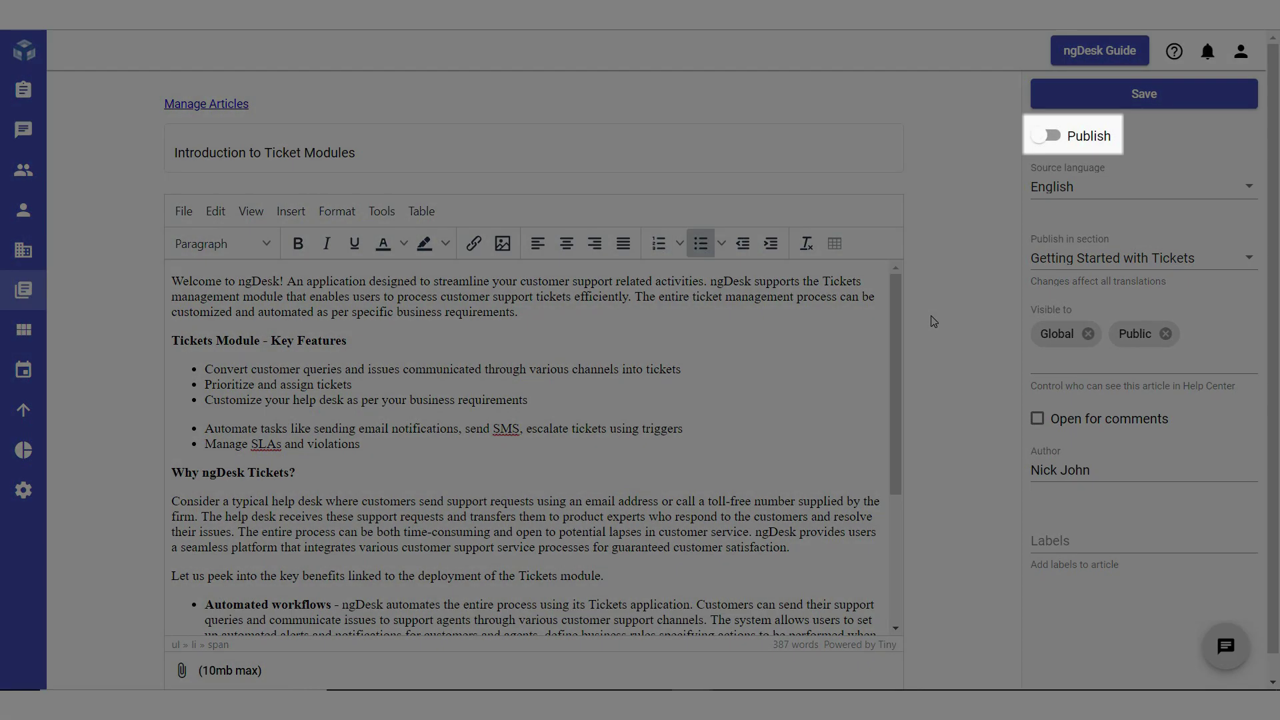
- Set the article to publish in English under Getting Started with Tickets, open for comments
{"action": "left_click", "coordinate": [1044, 137]}
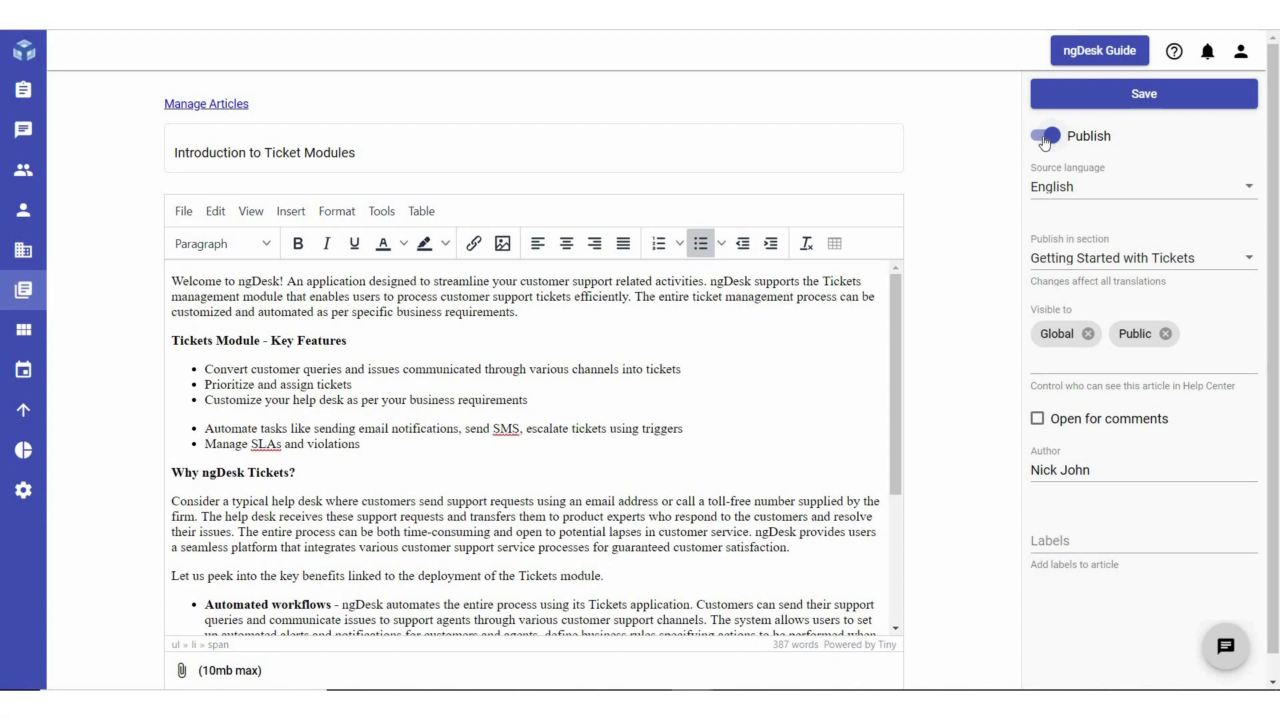
{"action": "left_click", "coordinate": [1167, 187]}
{"action": "left_click", "coordinate": [1138, 191]}
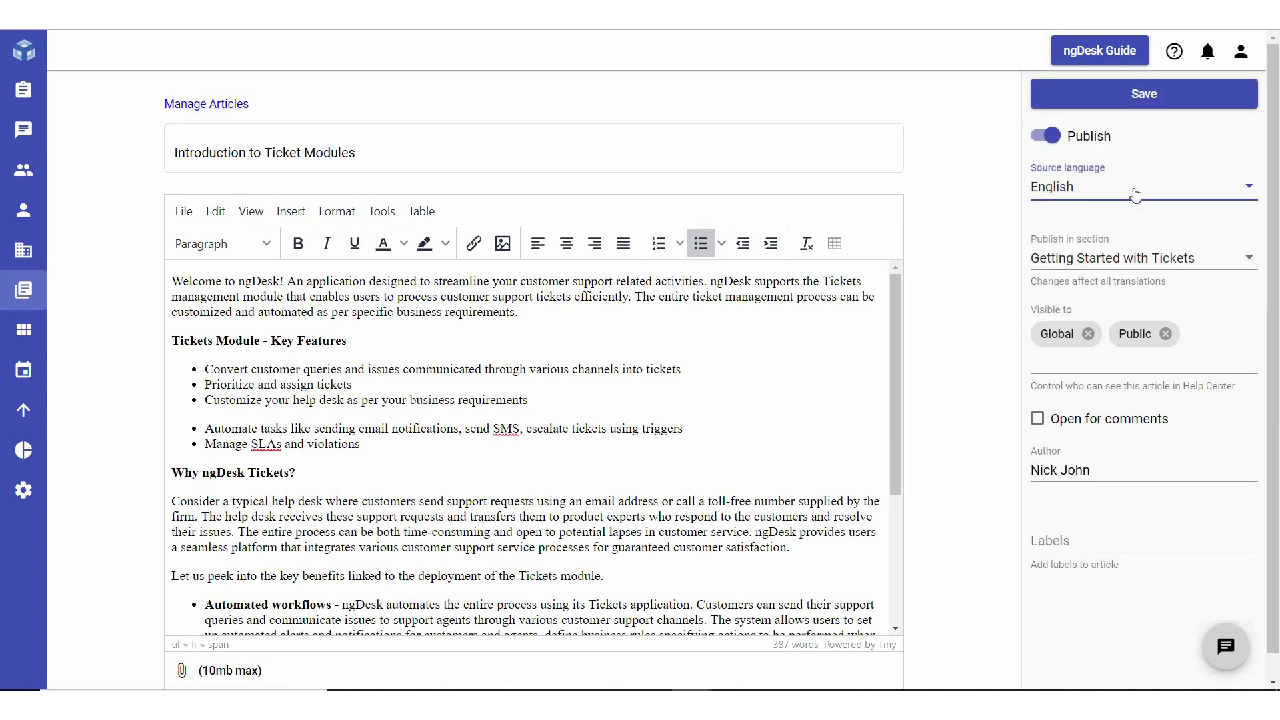
{"action": "left_click", "coordinate": [1139, 263]}
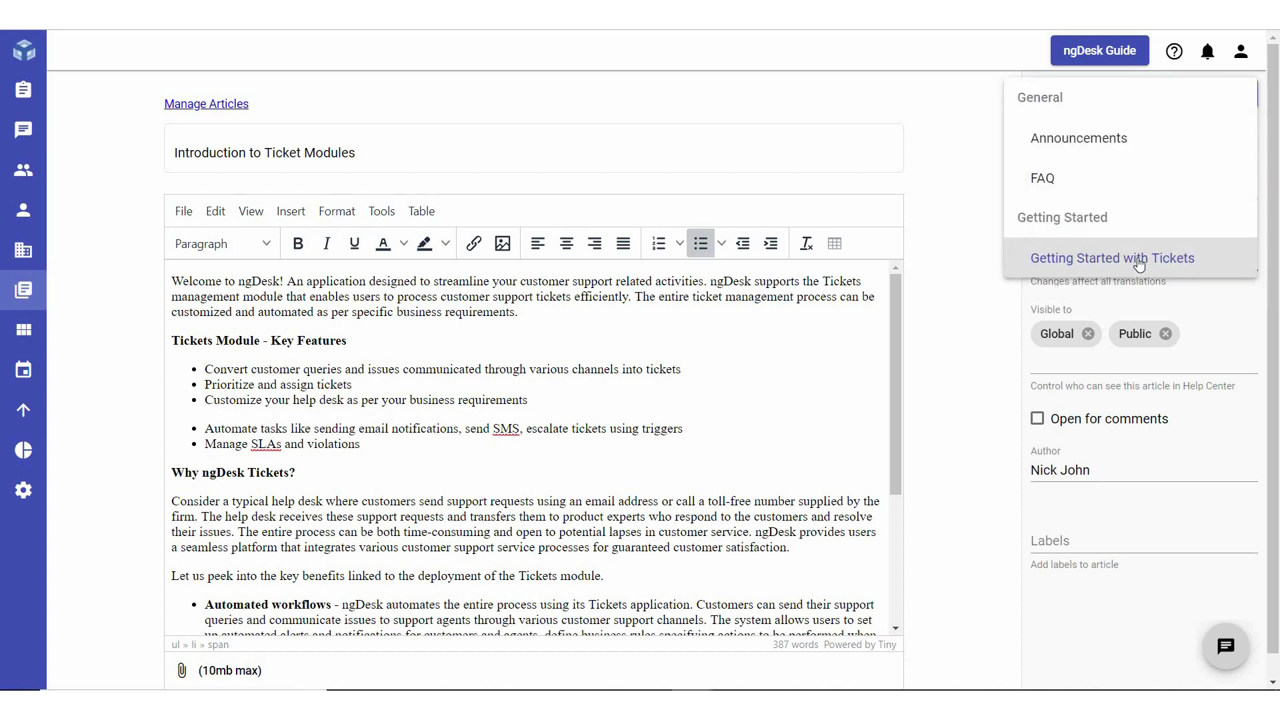
{"action": "left_click", "coordinate": [1139, 263]}
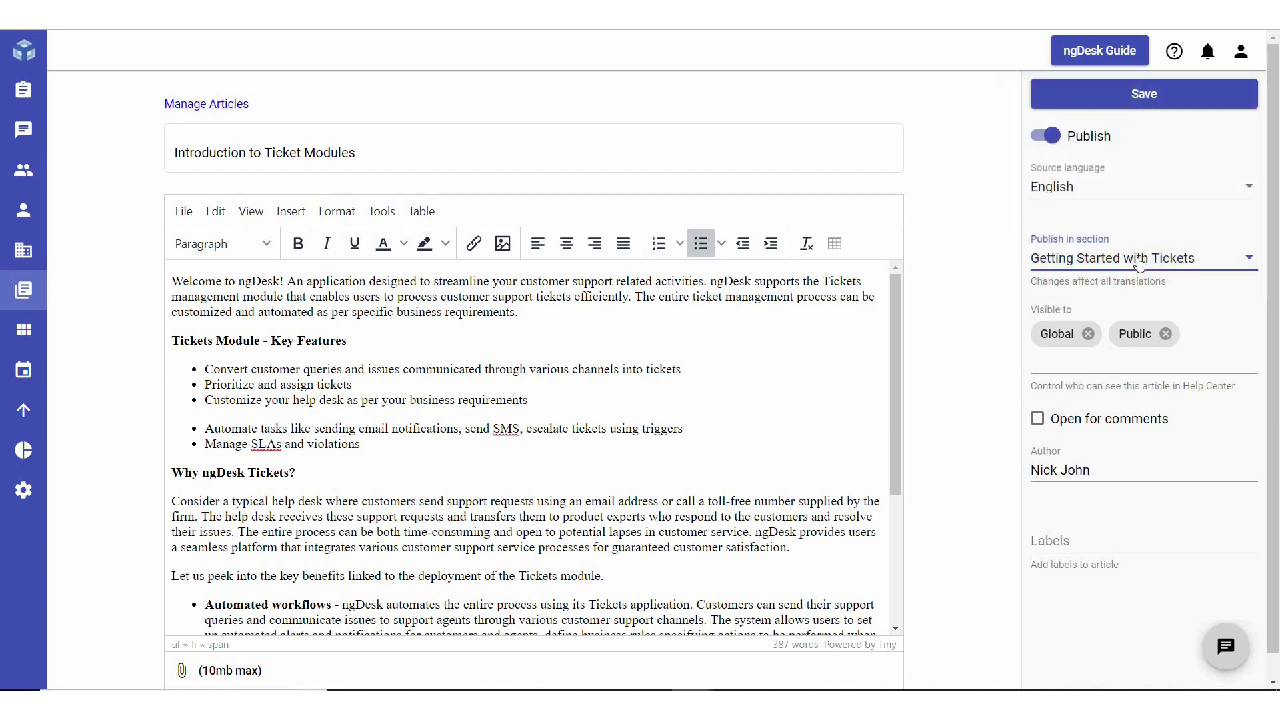
{"action": "left_click", "coordinate": [1039, 422]}
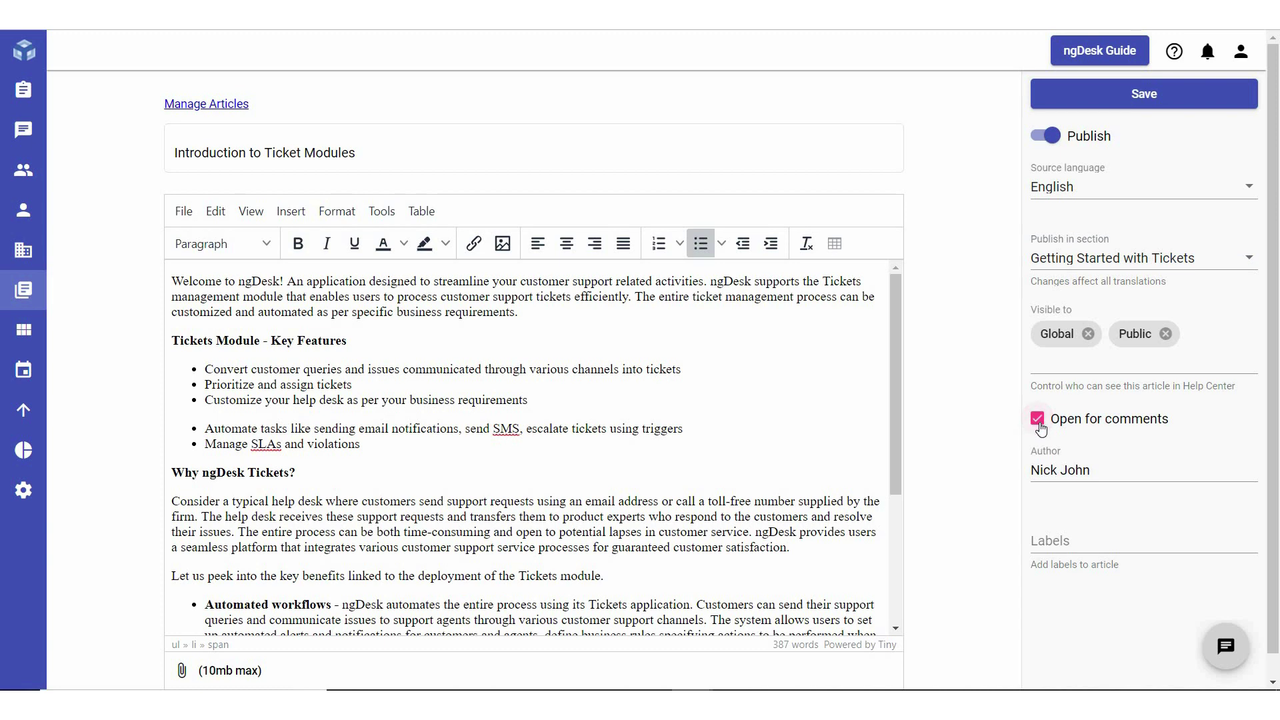
- Assign a different team member as author and add labels Getting Started, Tickets and Modules
{"action": "left_click", "coordinate": [1099, 470]}
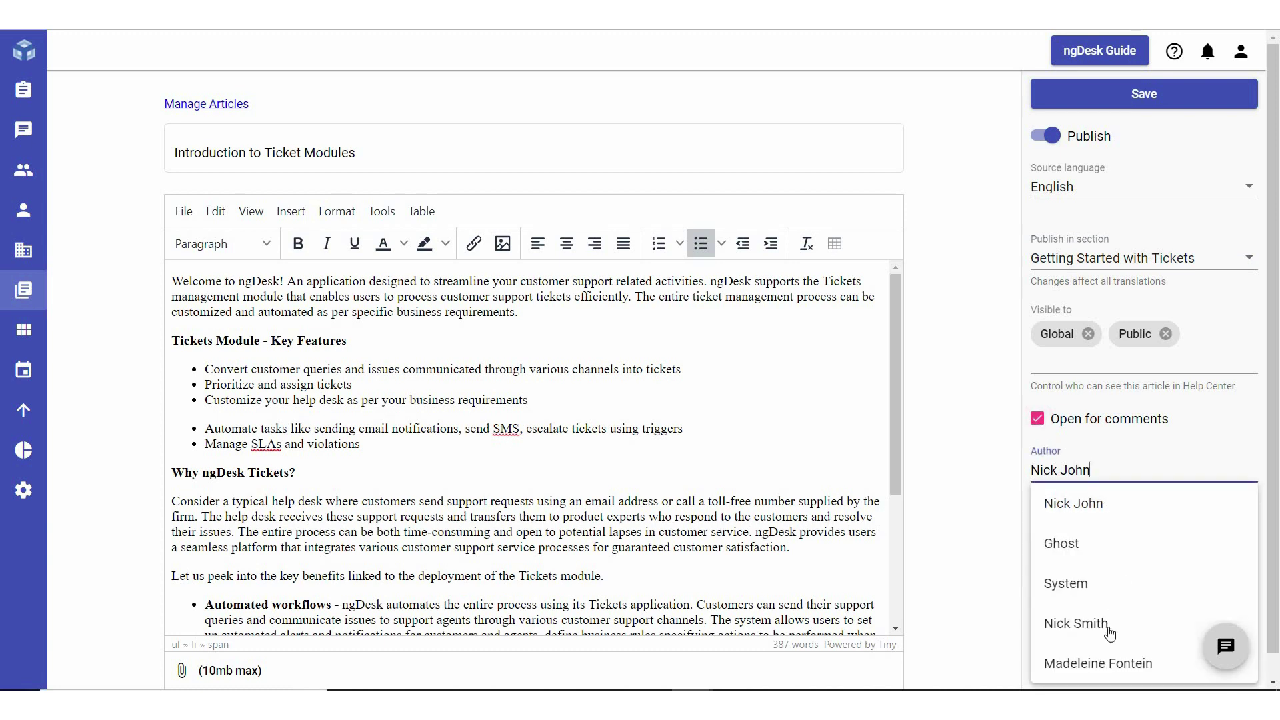
{"action": "left_click", "coordinate": [1106, 663]}
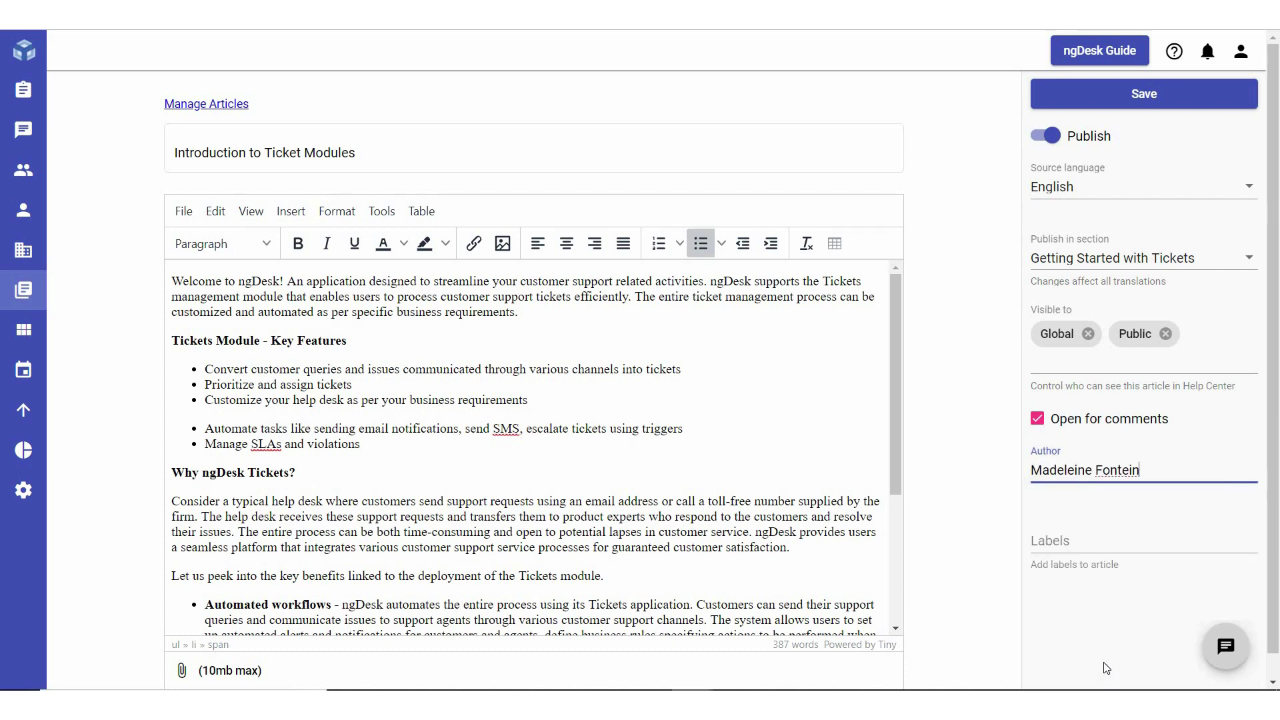
{"action": "left_click", "coordinate": [1055, 537]}
{"action": "type", "text": "Getting"}
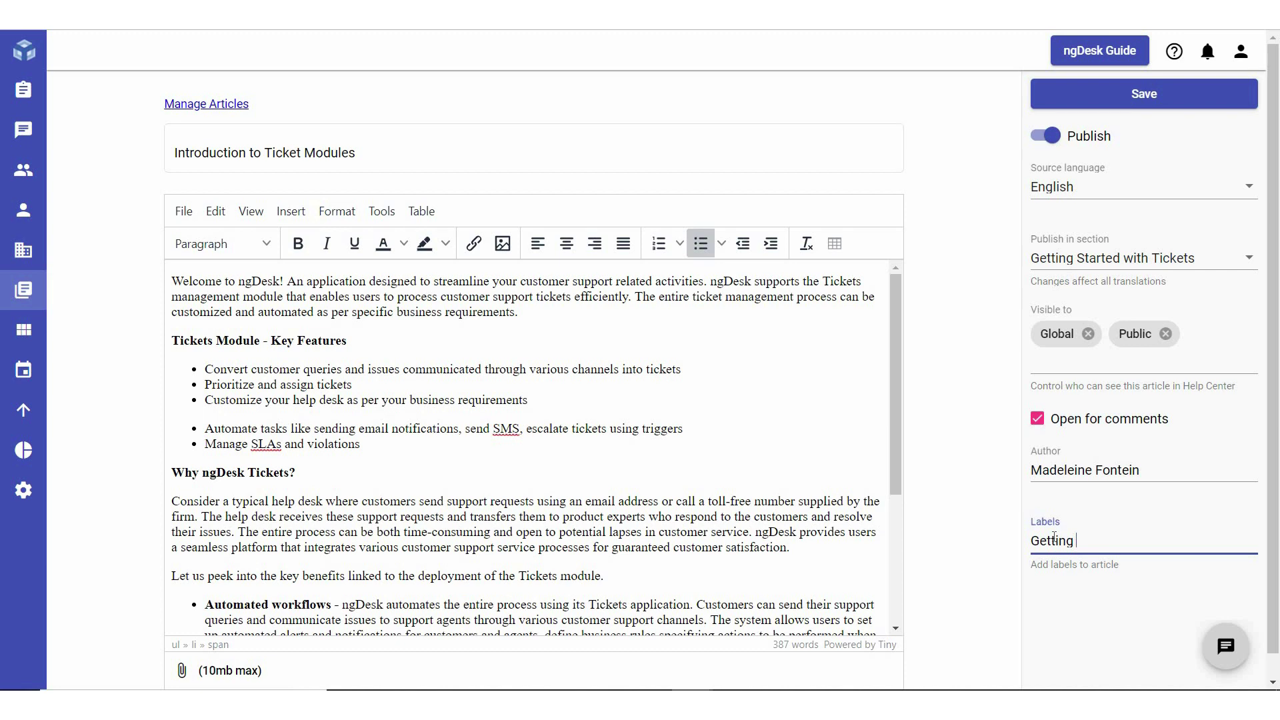
{"action": "type", "text": " Started"}
{"action": "key", "text": "Return"}
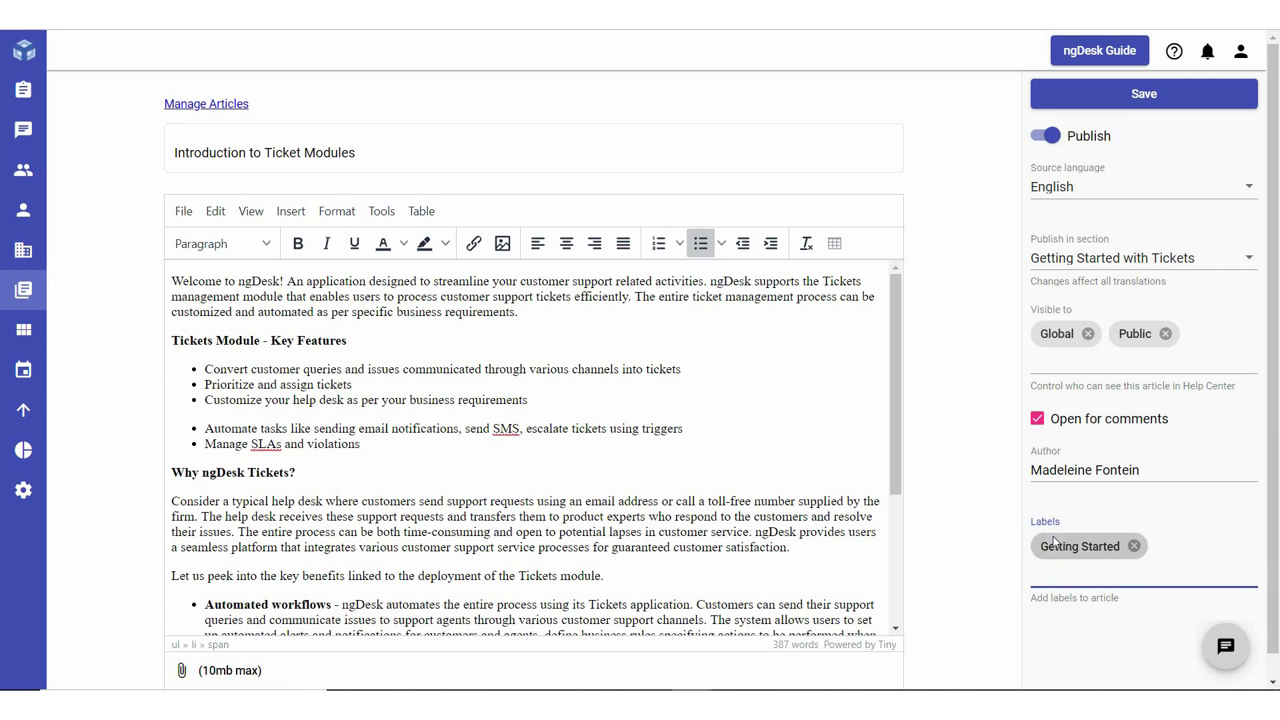
{"action": "type", "text": "Tickets"}
{"action": "key", "text": "Return"}
{"action": "type", "text": "Mod"}
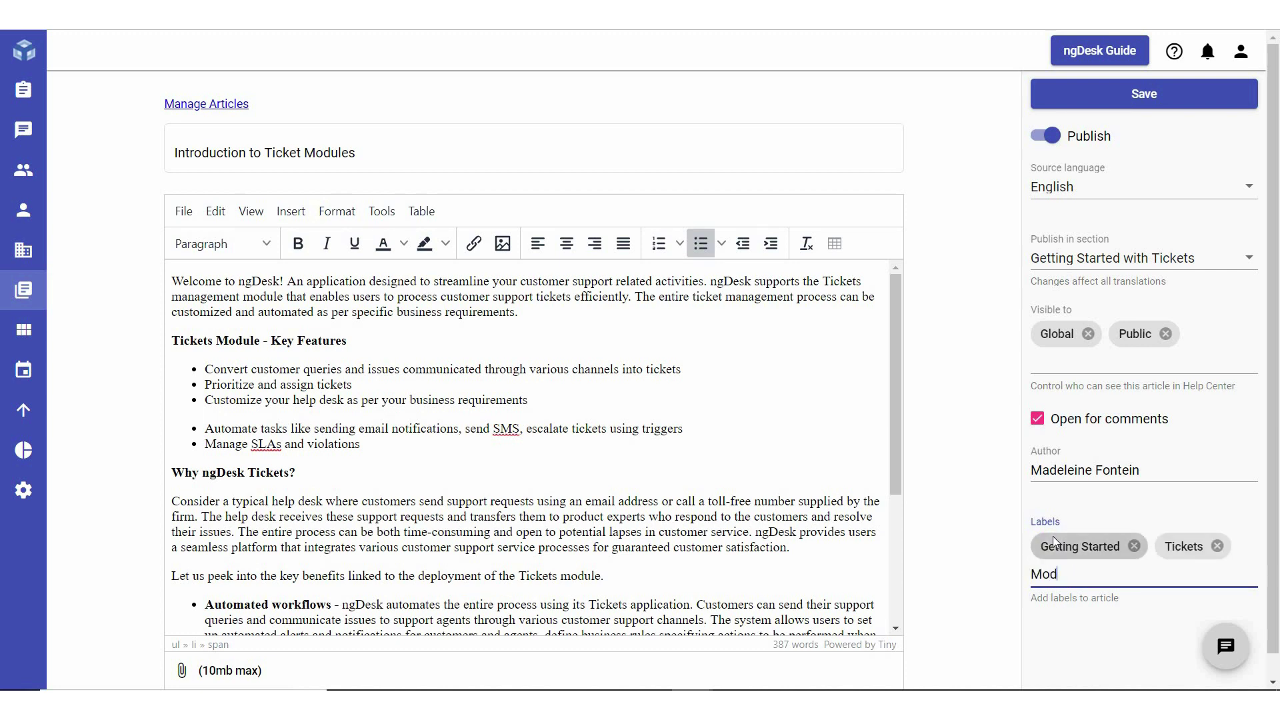
{"action": "type", "text": "ules"}
{"action": "key", "text": "Return"}
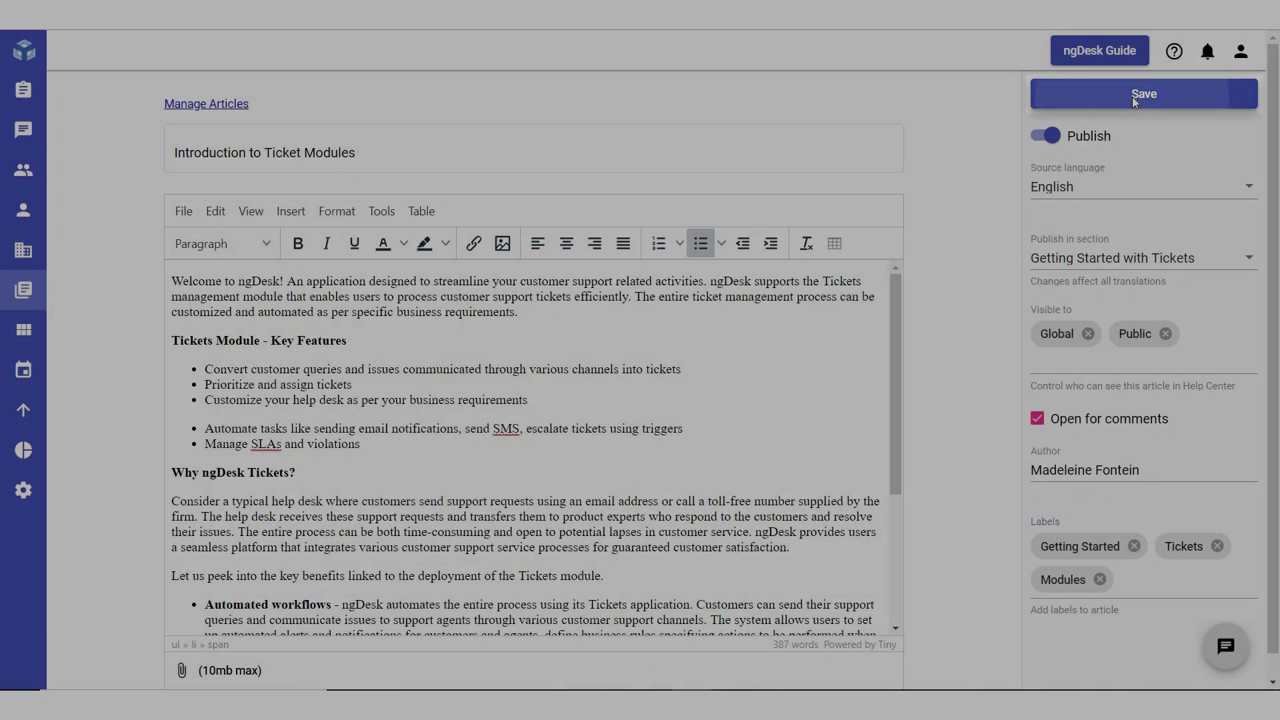
- Save the Introduction to Ticket Modules article to publish it
{"action": "left_click", "coordinate": [1133, 100]}
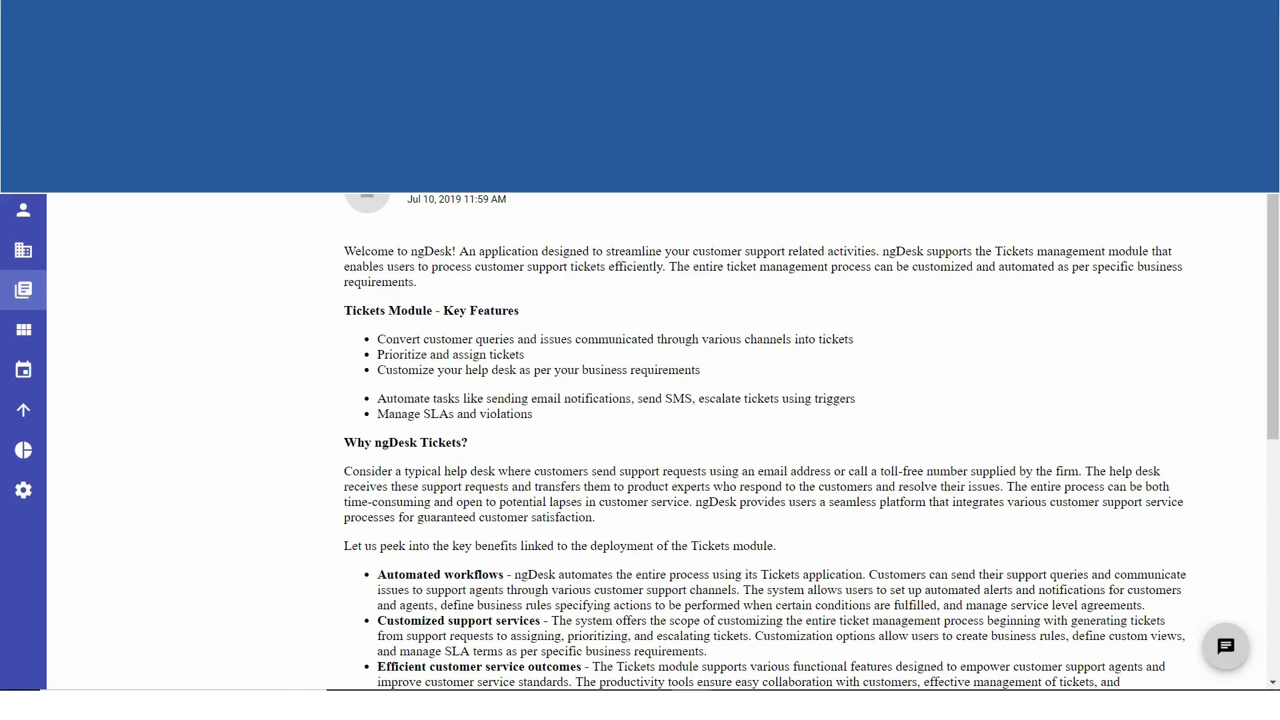